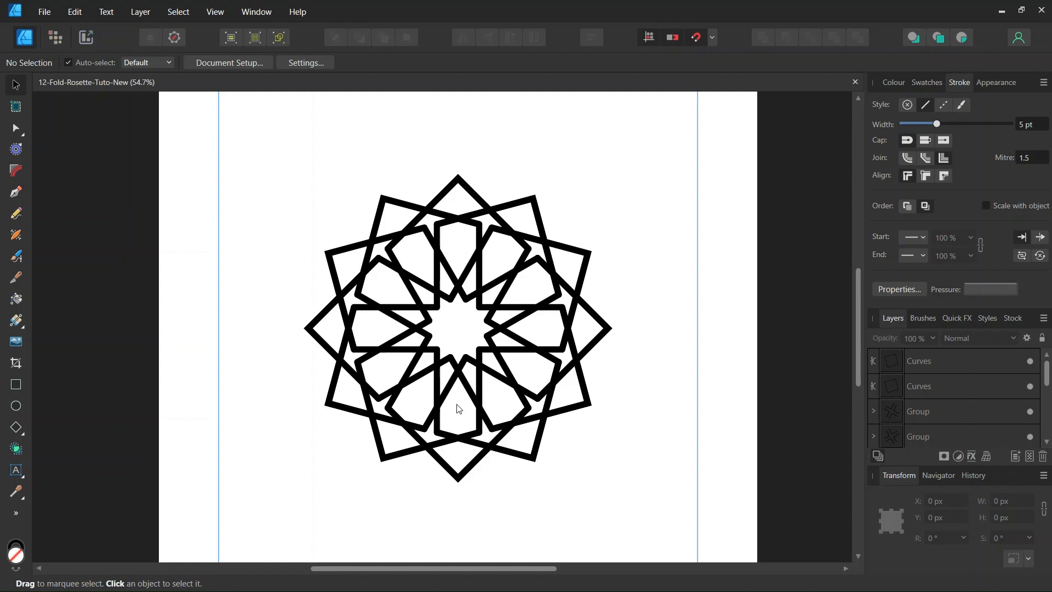
left_click_drag(470, 327, 471, 329)
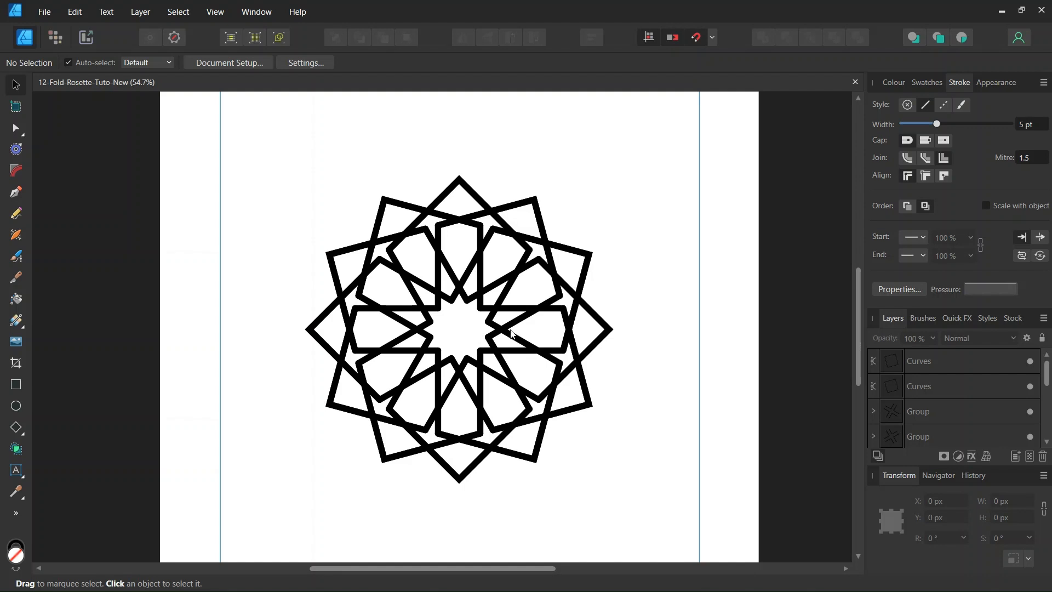
left_click(44, 11)
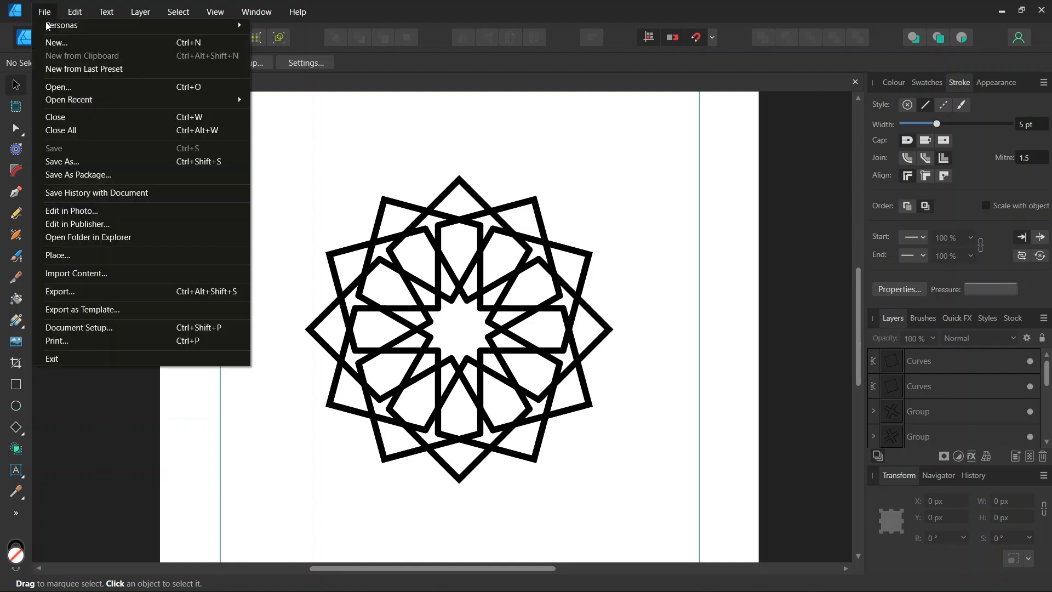
left_click(410, 251)
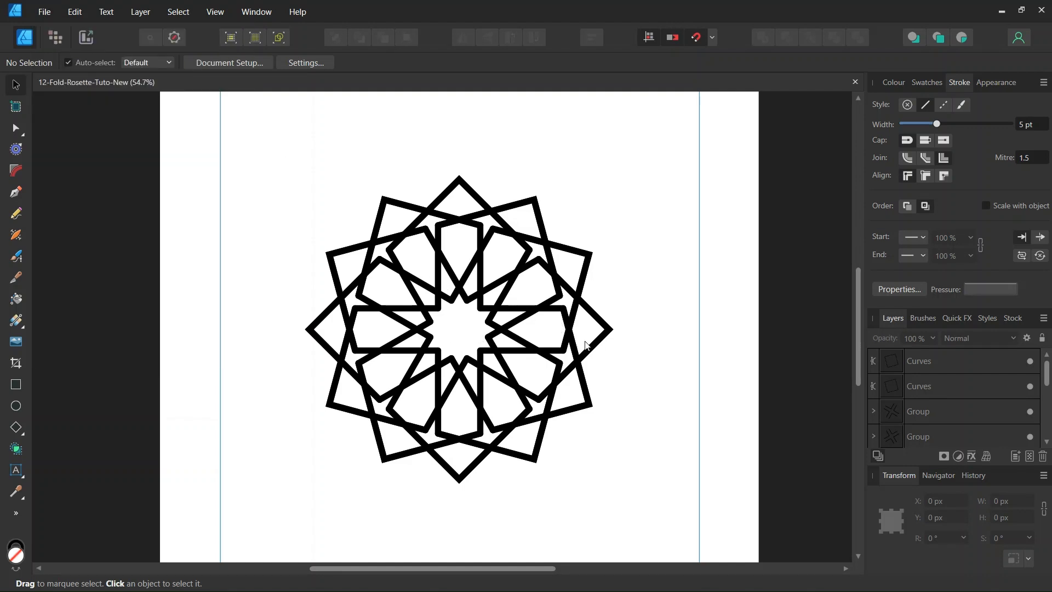
Create a new document in pixels with a page width and height of 2000 px at 300 DPI
key("ctrl+n")
left_click(667, 397)
left_click(652, 344)
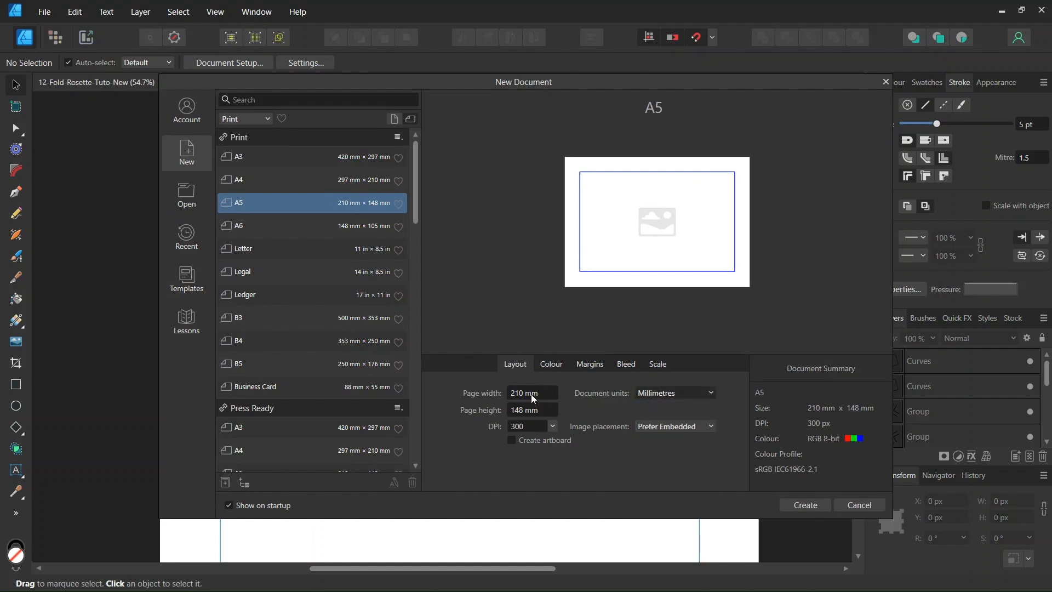
left_click(531, 393)
type("2000")
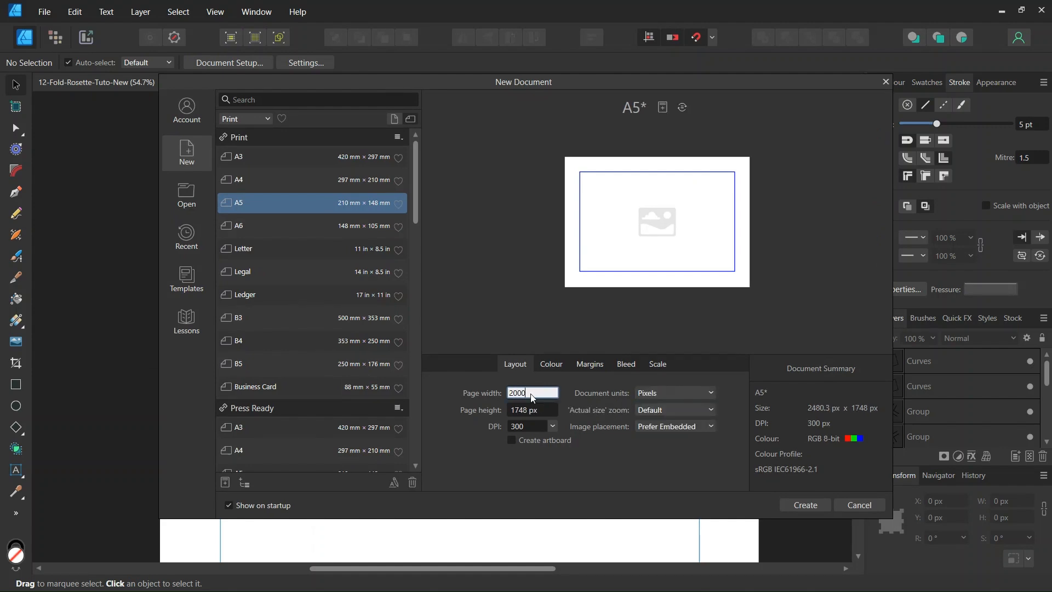
left_click(536, 411)
type("2000")
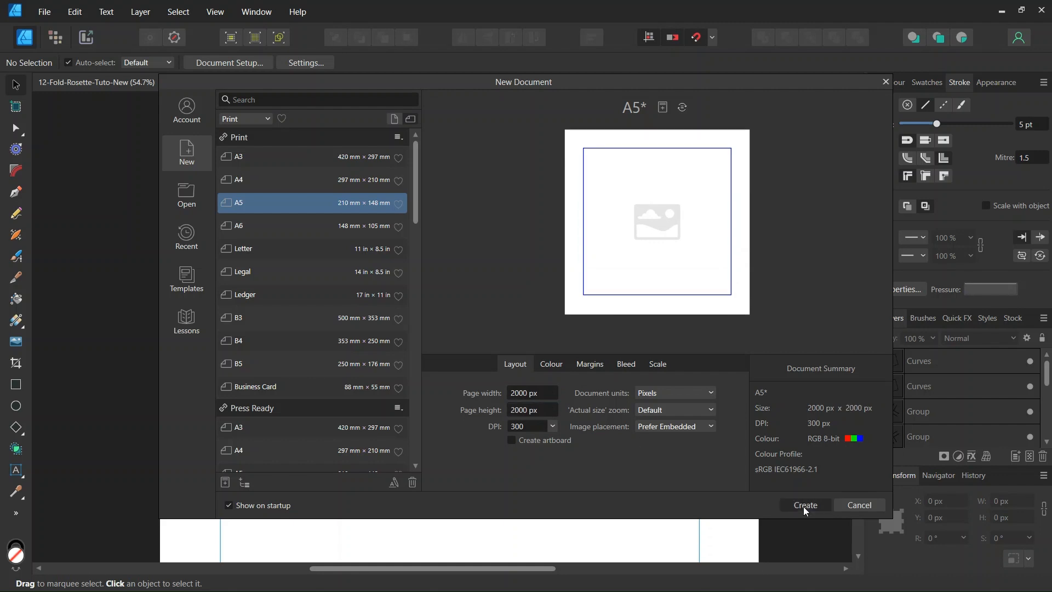
left_click(803, 505)
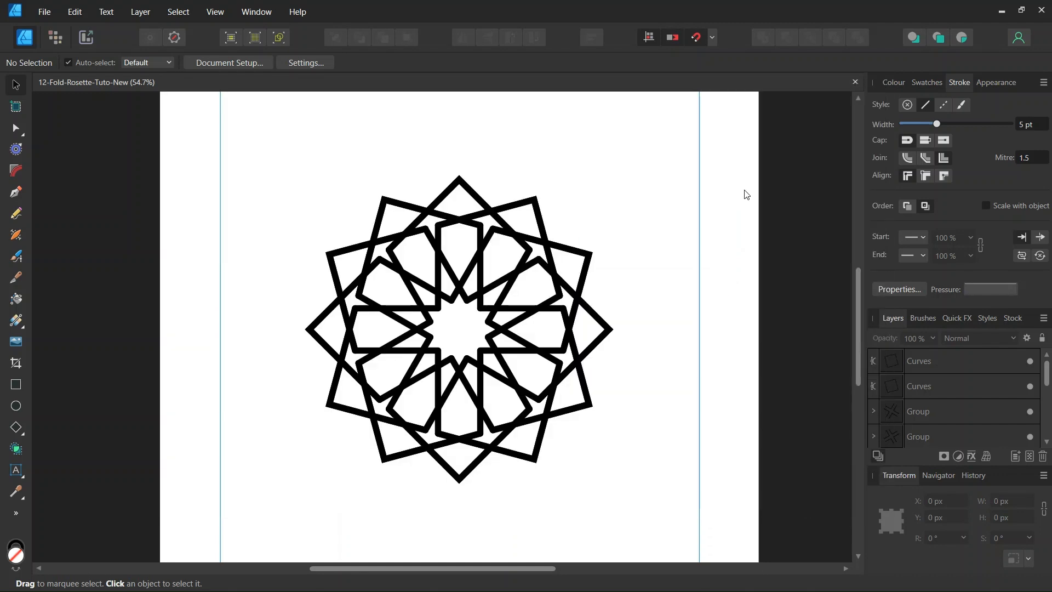
left_click(713, 38)
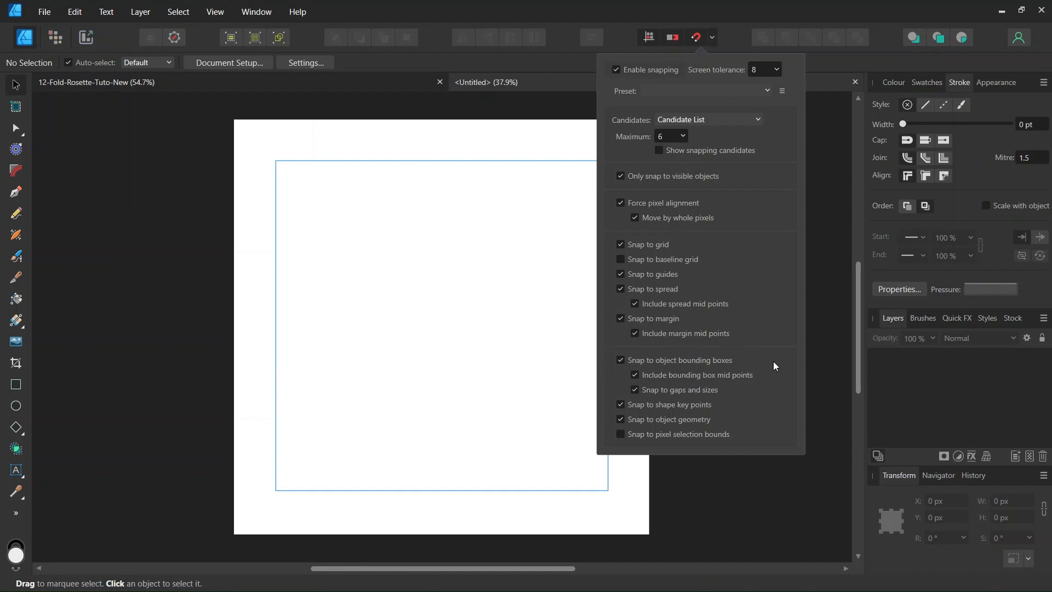
left_click(419, 308)
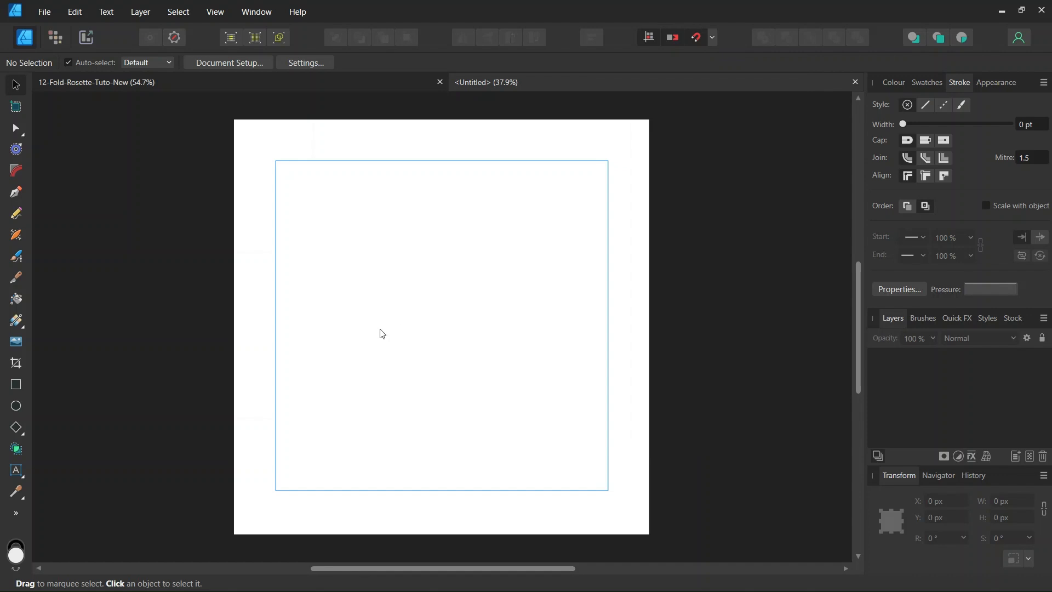
Set up the Diamond tool with no fill, a 5 pt stroke and a mitre join
left_click(17, 431)
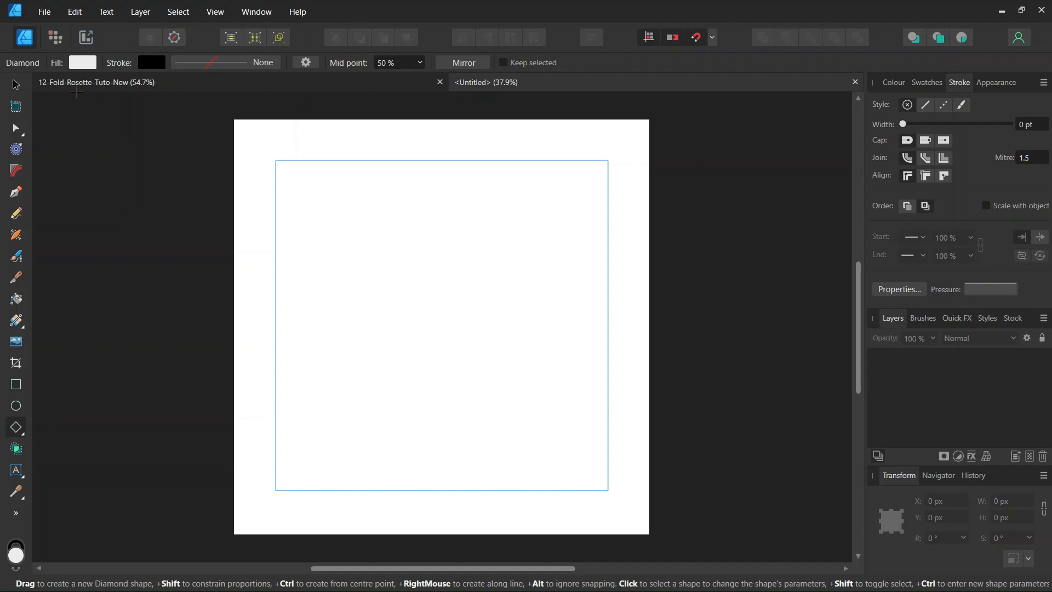
left_click(83, 63)
left_click(216, 88)
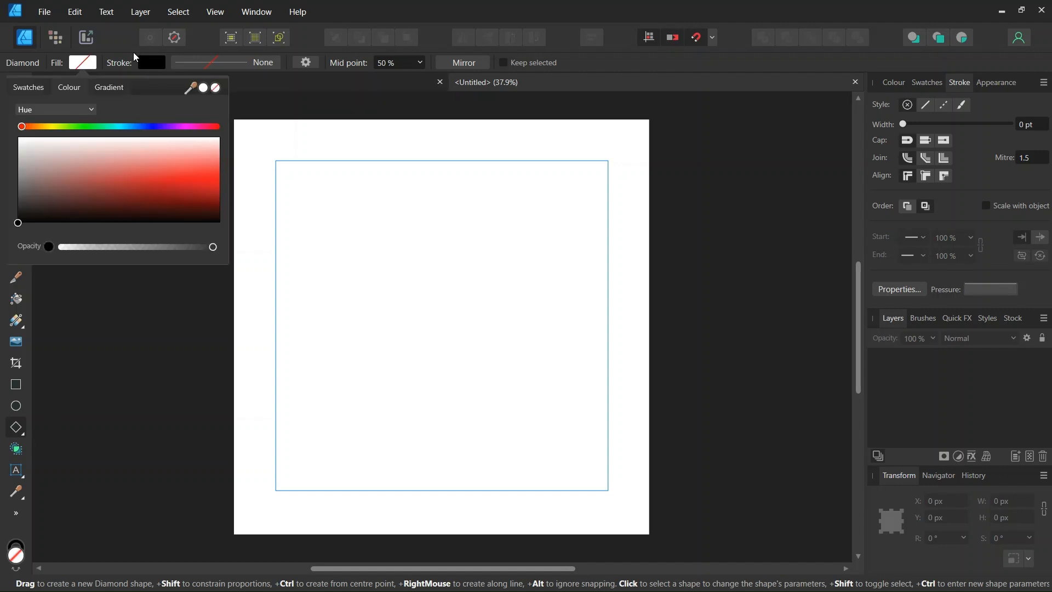
left_click(214, 63)
left_click(297, 110)
type("5")
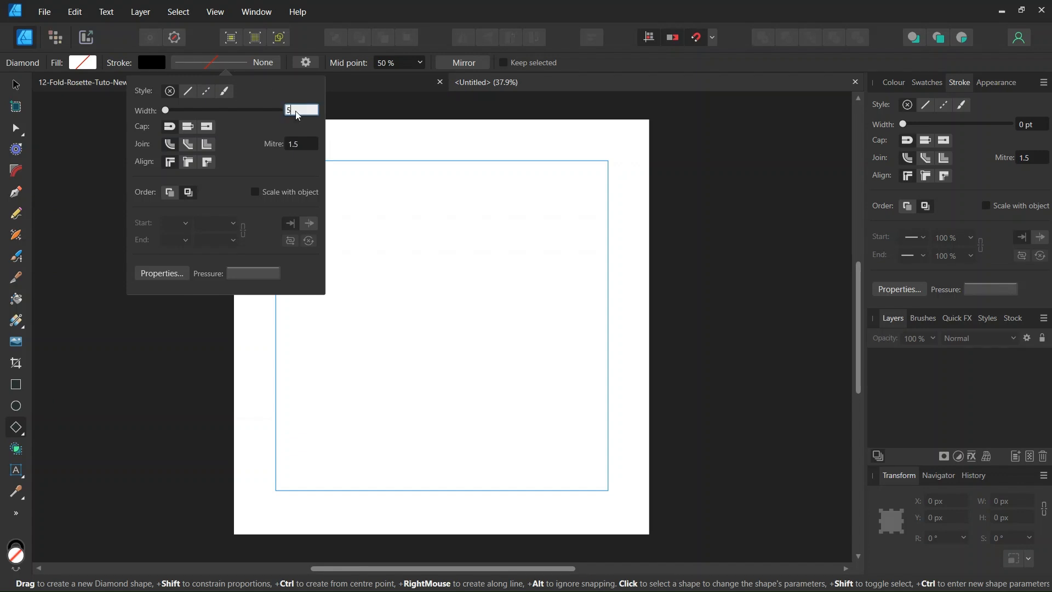
key("Return")
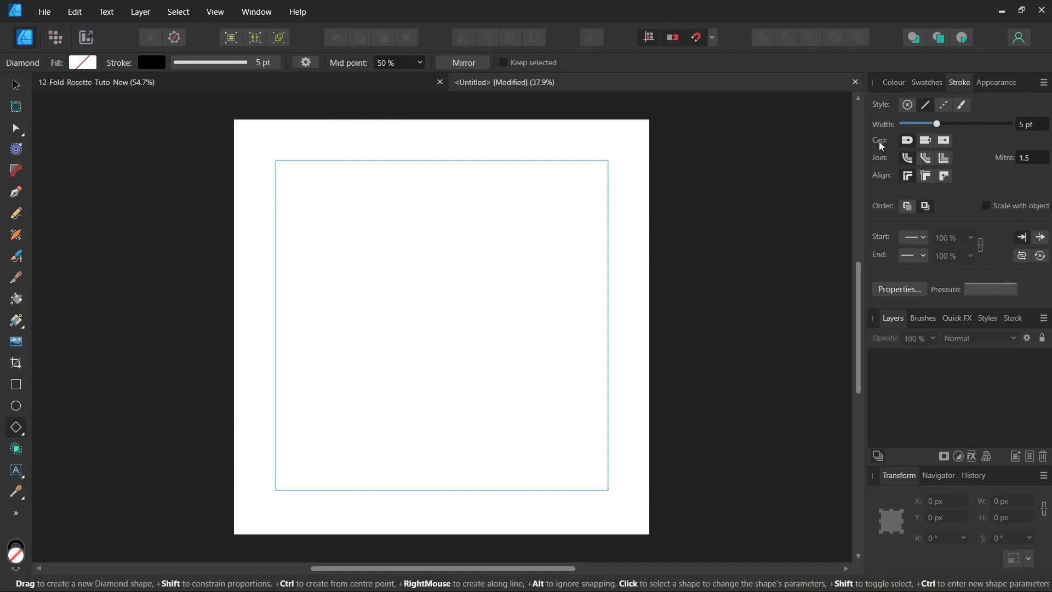
left_click(943, 158)
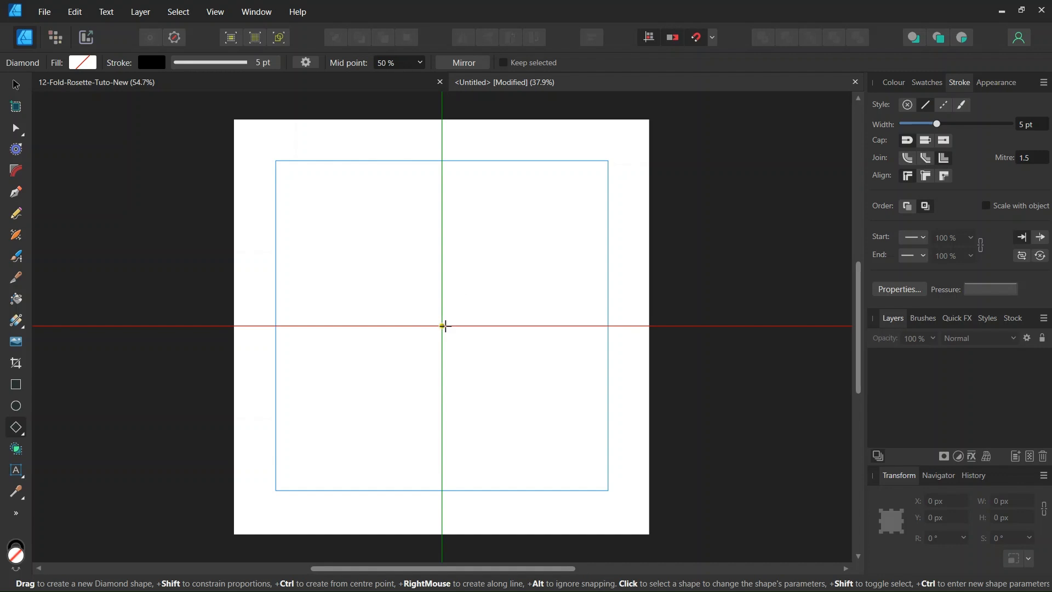
Draw an evenly proportioned diamond about 1002 px wide outward from the page centre, and select it
left_click_drag(445, 326, 333, 425)
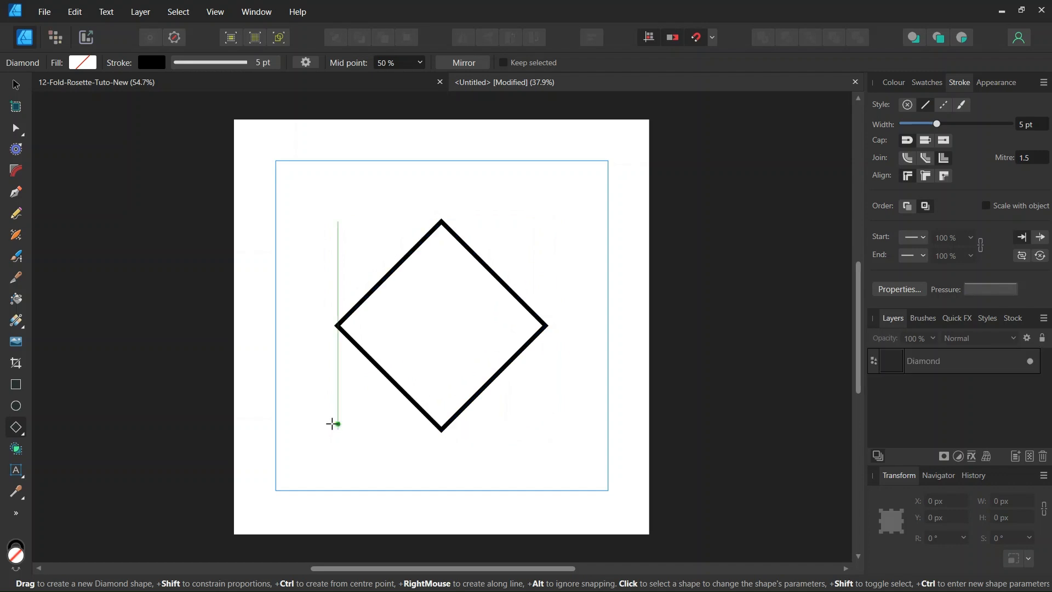
left_click(22, 88)
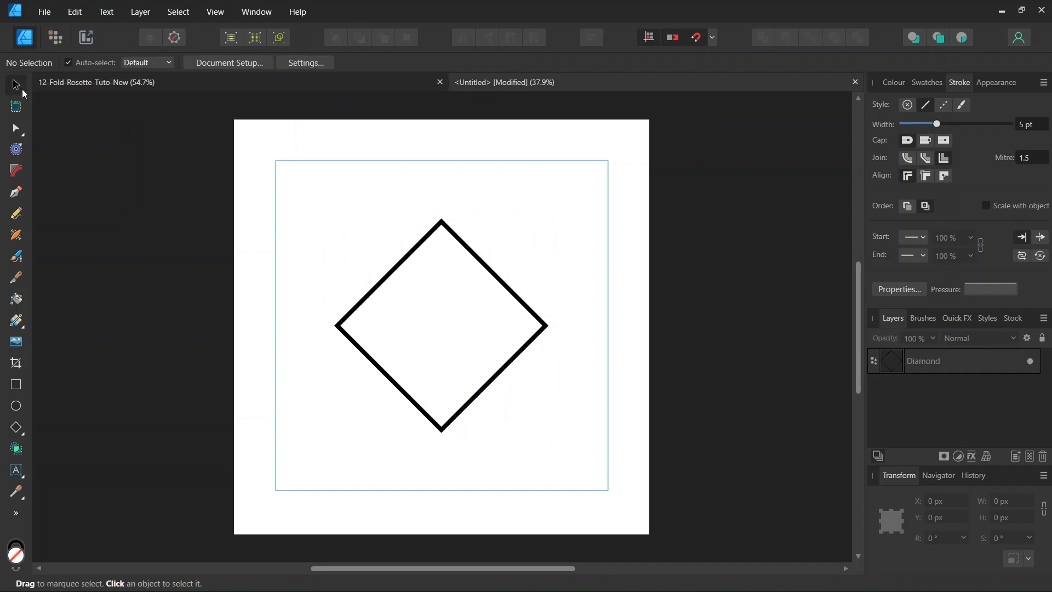
left_click(464, 245)
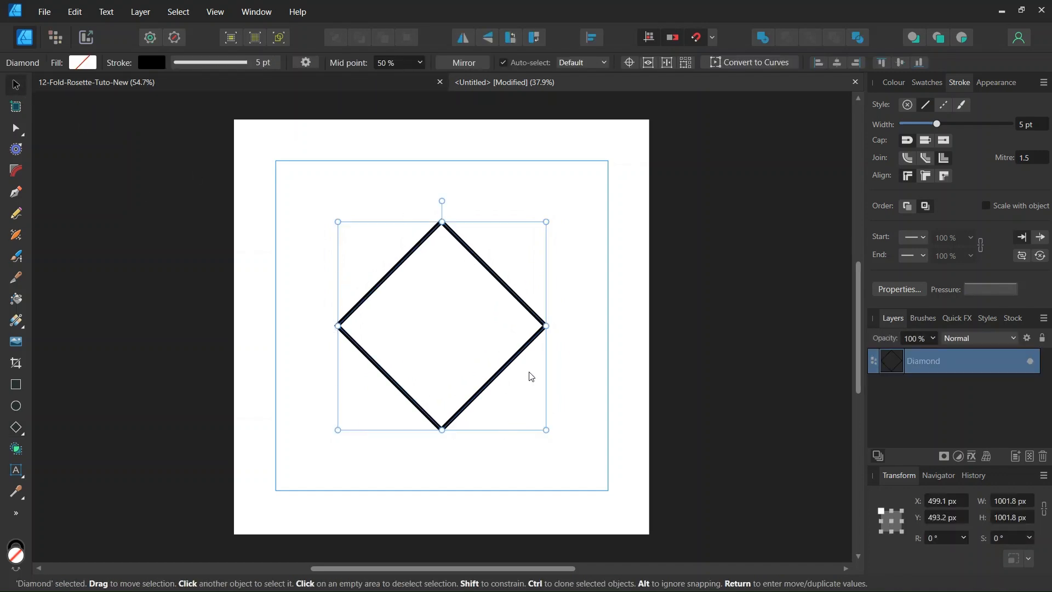
Show the diamond's transform origin and create two duplicates around it, each rotated by a further 30°
scroll(438, 263, "up", 1)
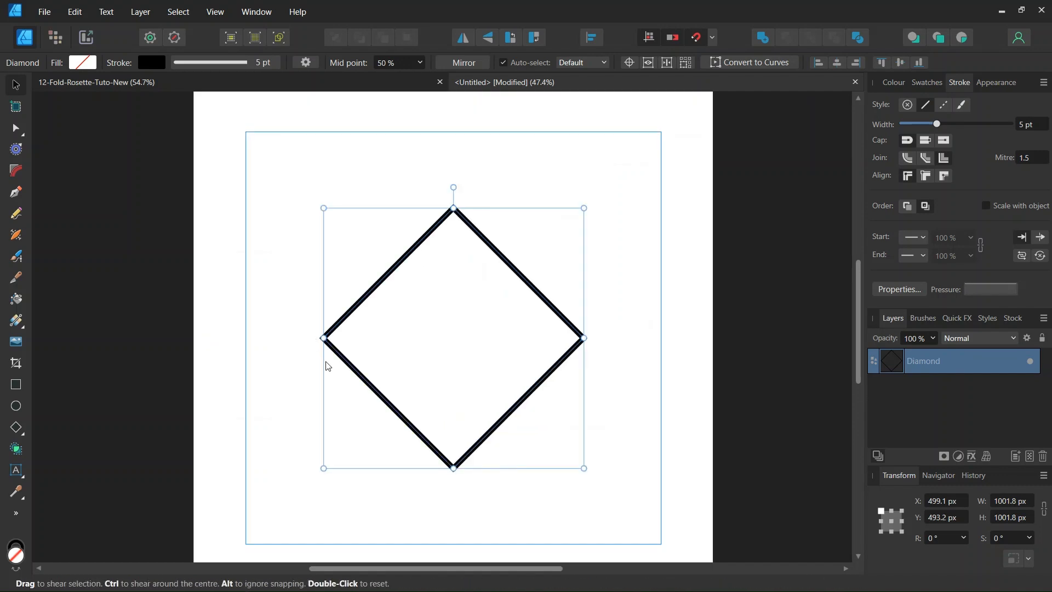
left_click(629, 62)
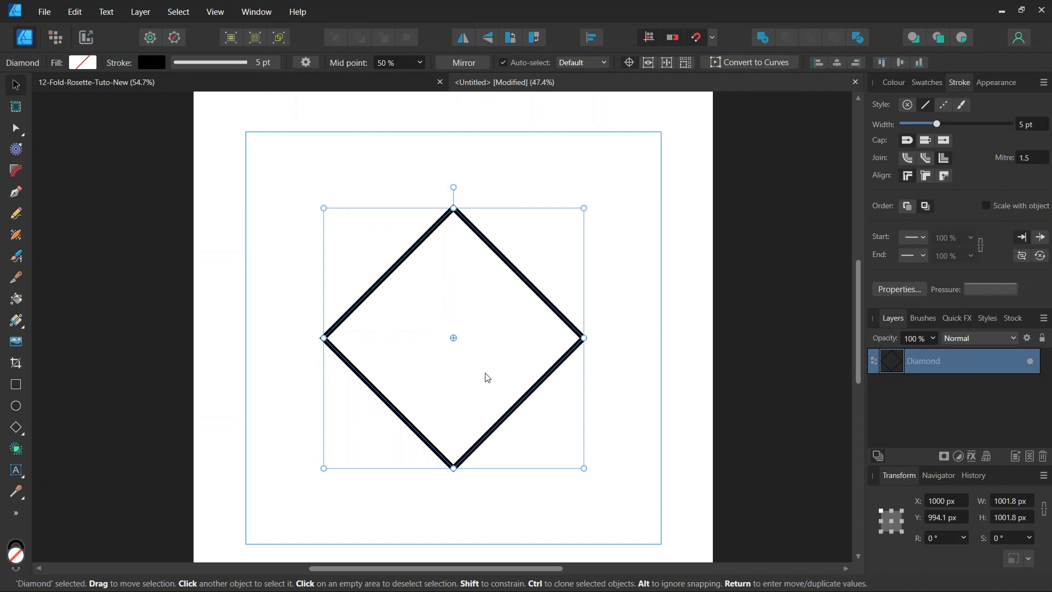
key("Return")
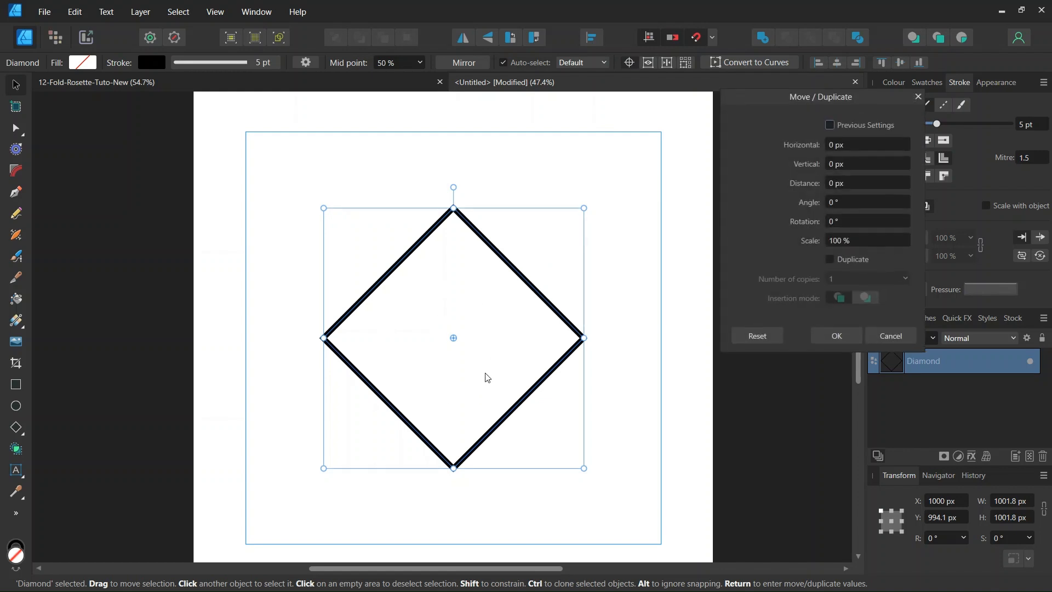
left_click(831, 259)
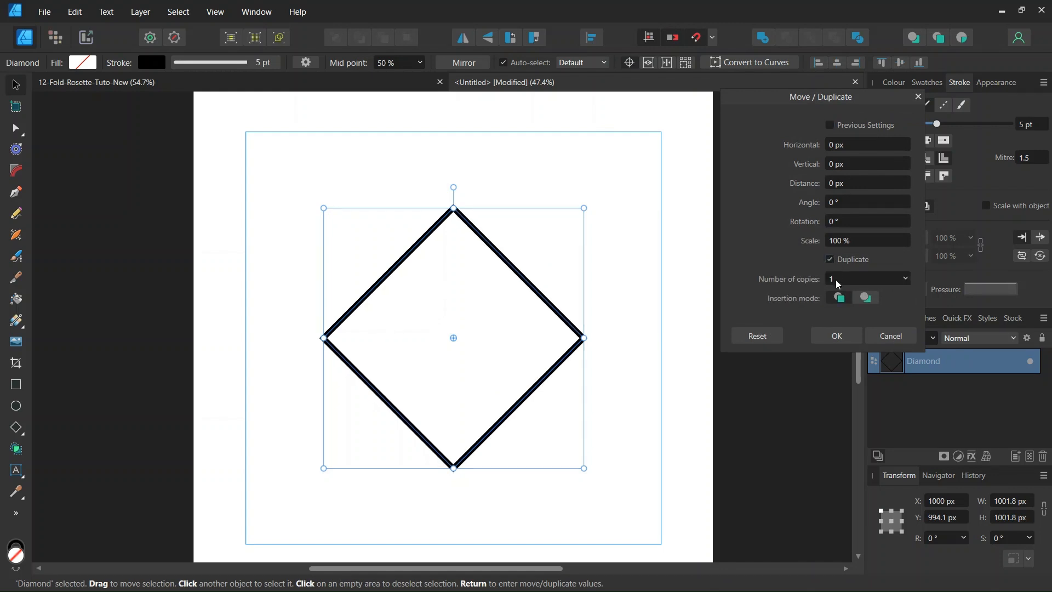
left_click(836, 279)
type("2")
left_click(836, 223)
type("30")
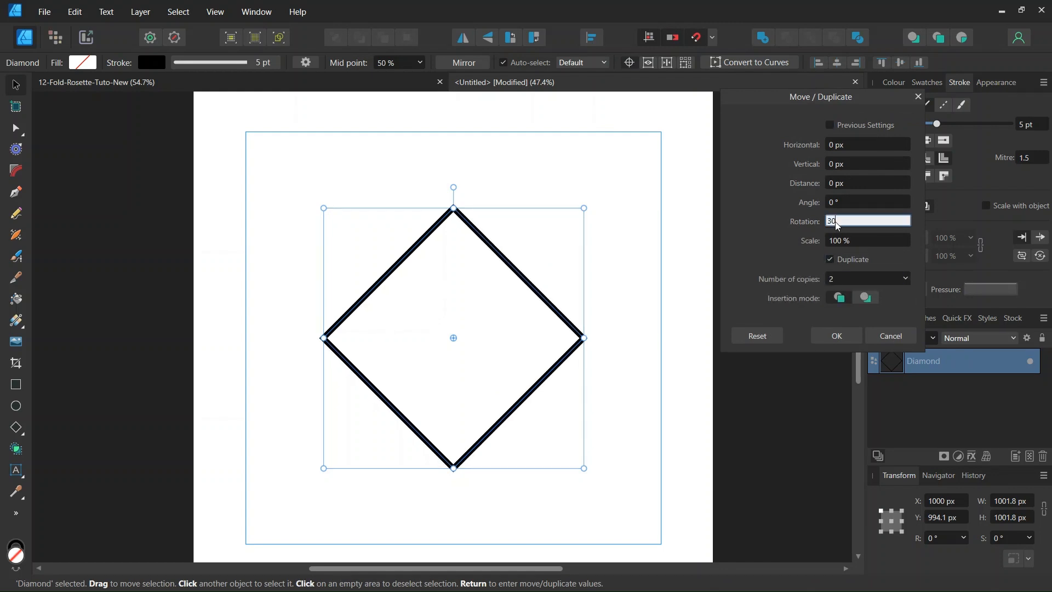
key("Return")
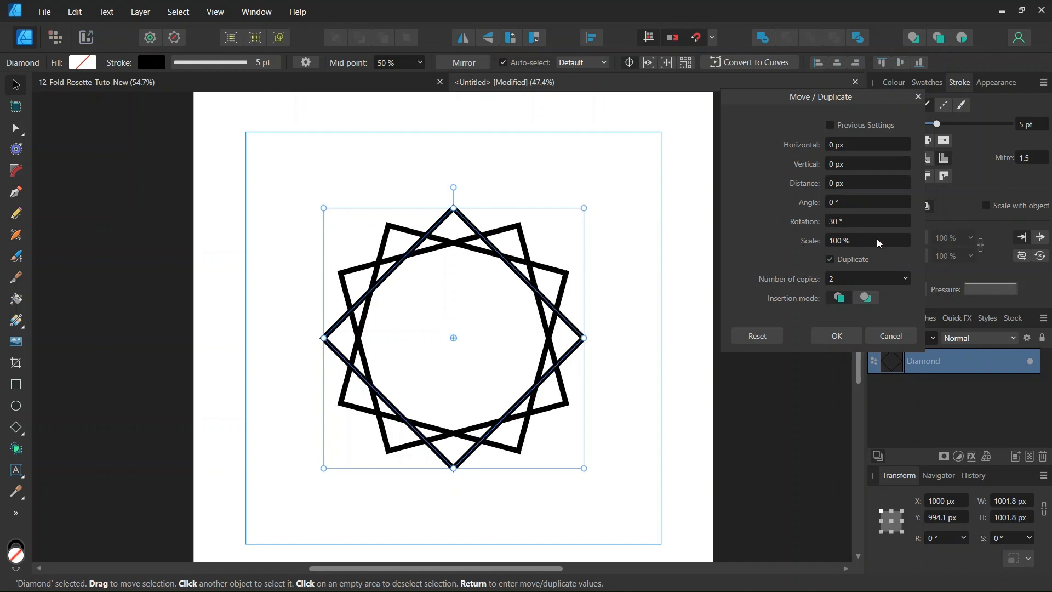
left_click(826, 337)
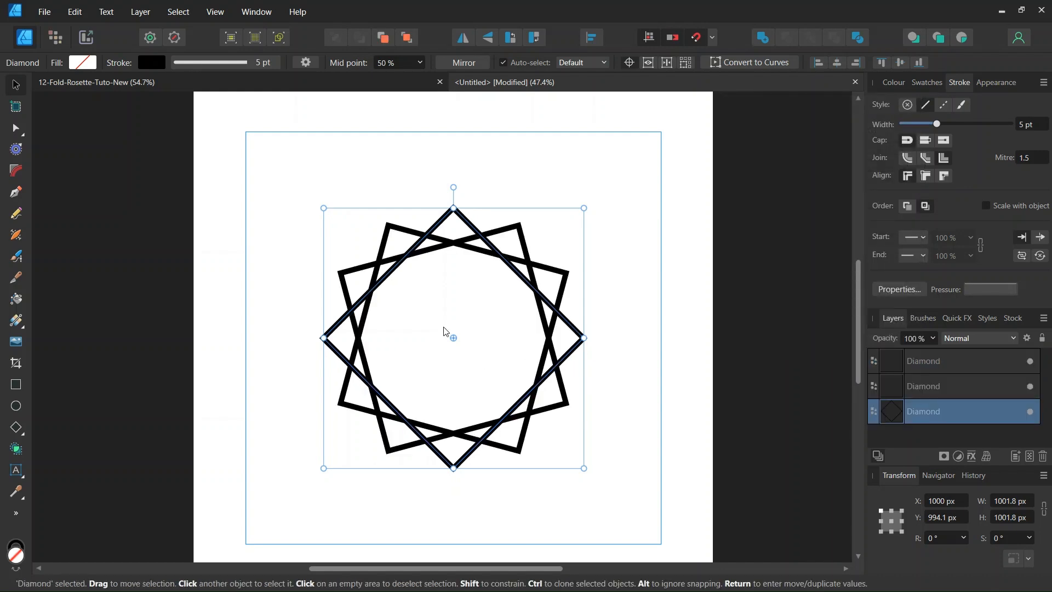
left_click(278, 266)
With all diamonds selected for snapping, draw a vertical Pen line about 693 px long between their upper and lower edges, just right of centre
scroll(316, 350, "up", 1)
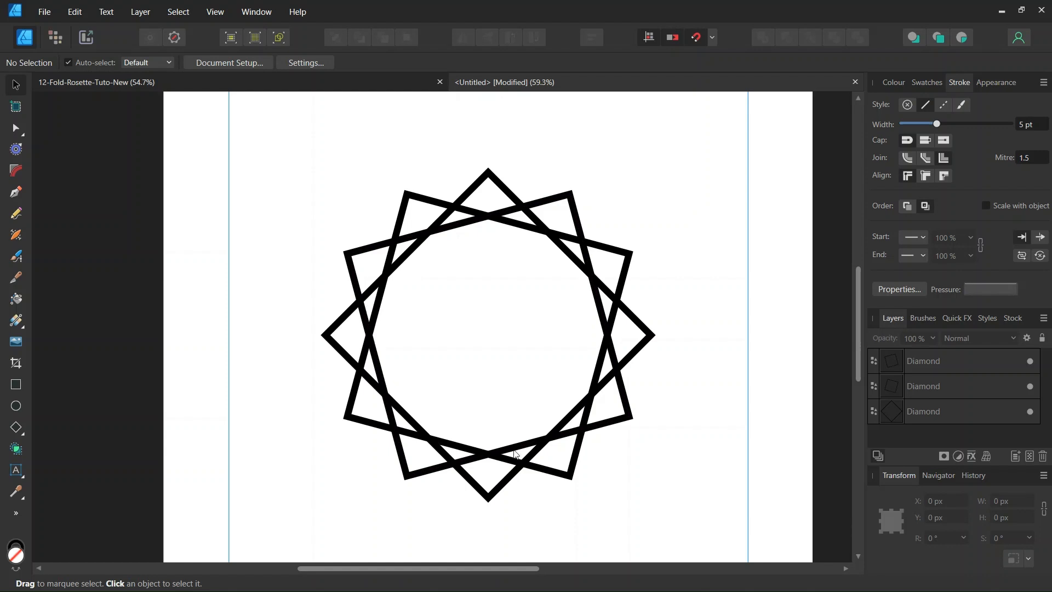
scroll(515, 453, "up", 1)
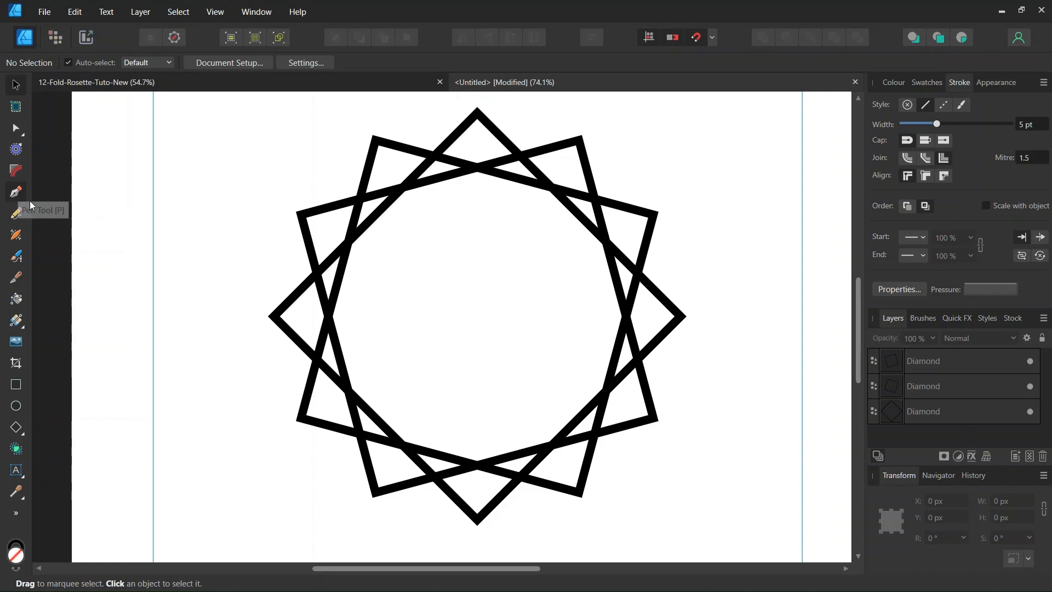
left_click(17, 194)
key("ctrl+a")
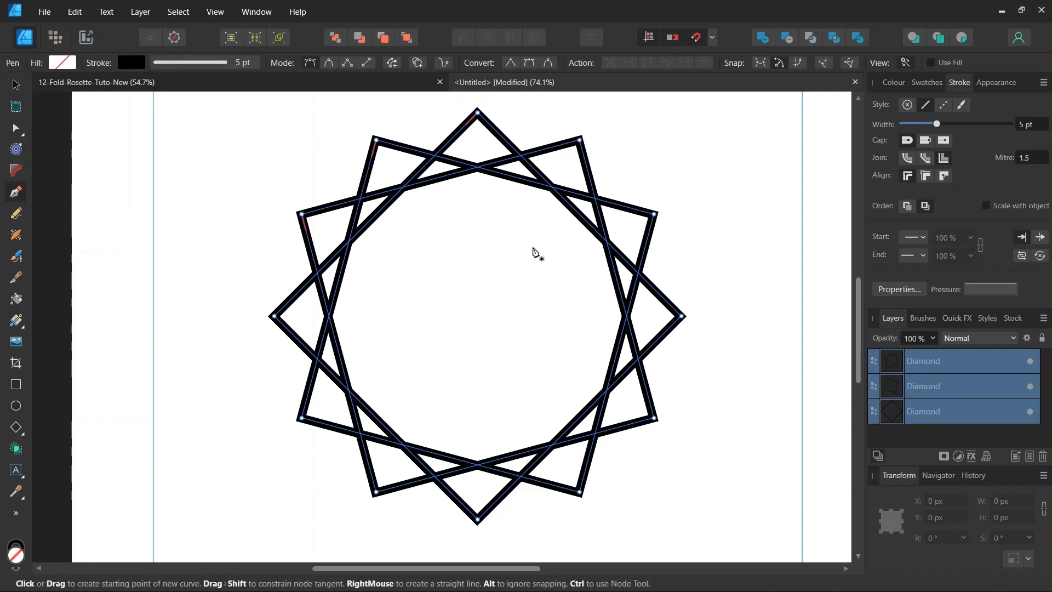
scroll(548, 188, "up", 5)
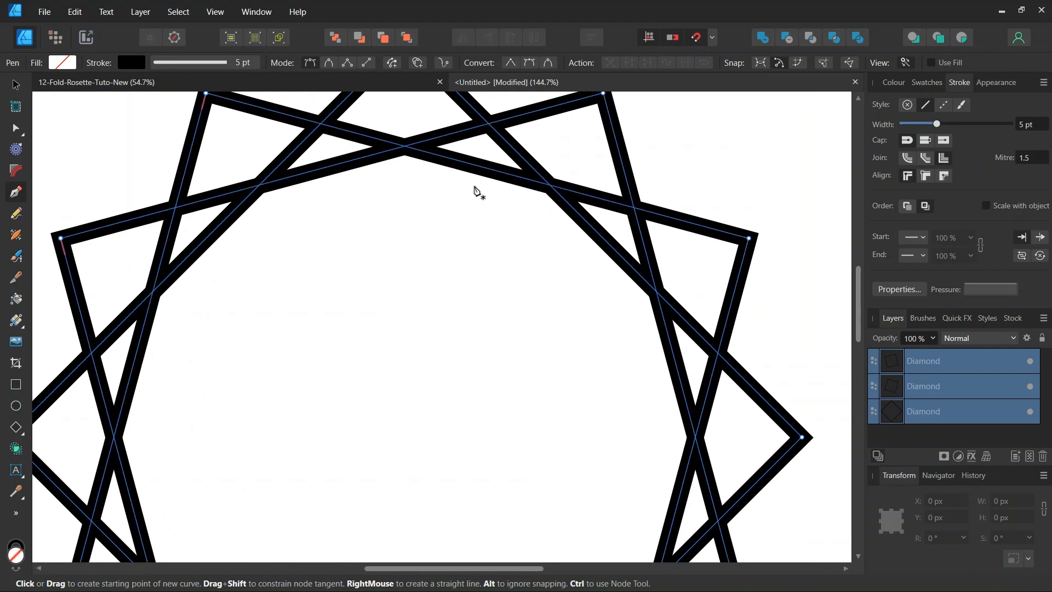
scroll(459, 168, "down", 2)
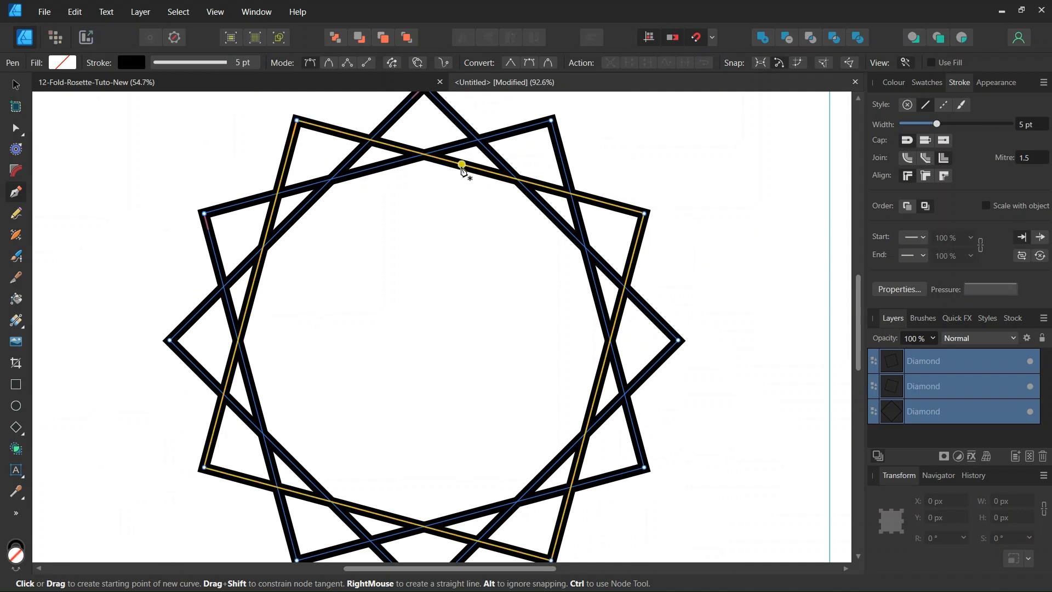
left_click(461, 169)
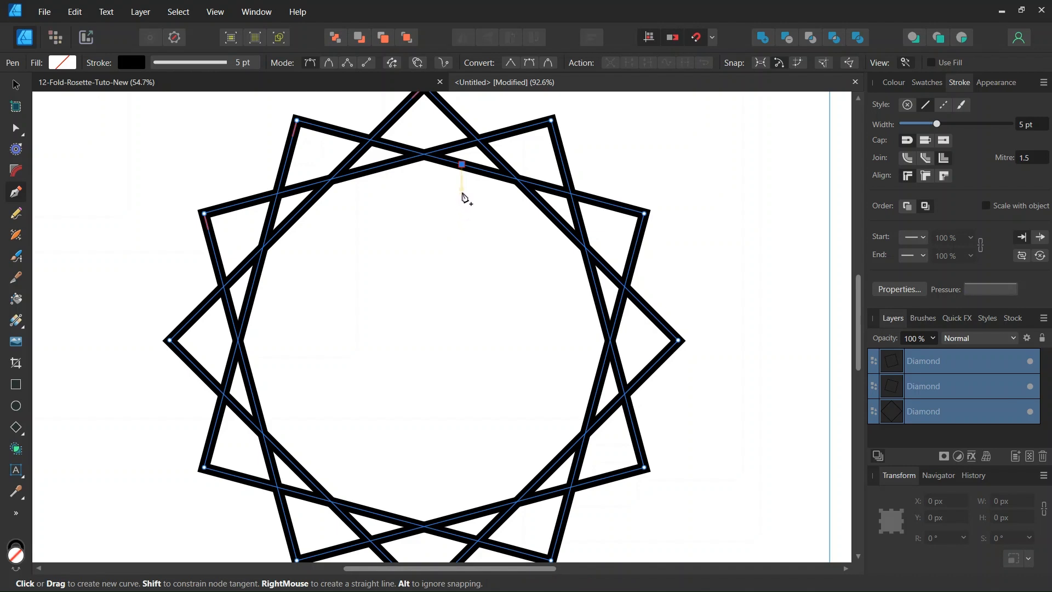
left_click(460, 517)
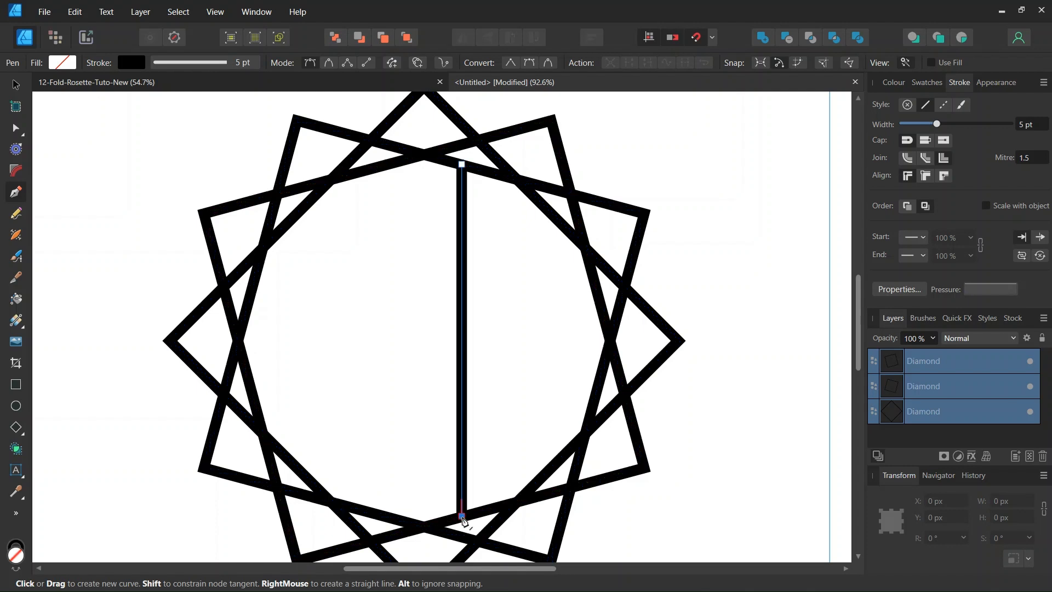
Move the vertical line's lower end node onto the path of the diamond edge, making the line about 693.6 px long
scroll(454, 460, "up", 3)
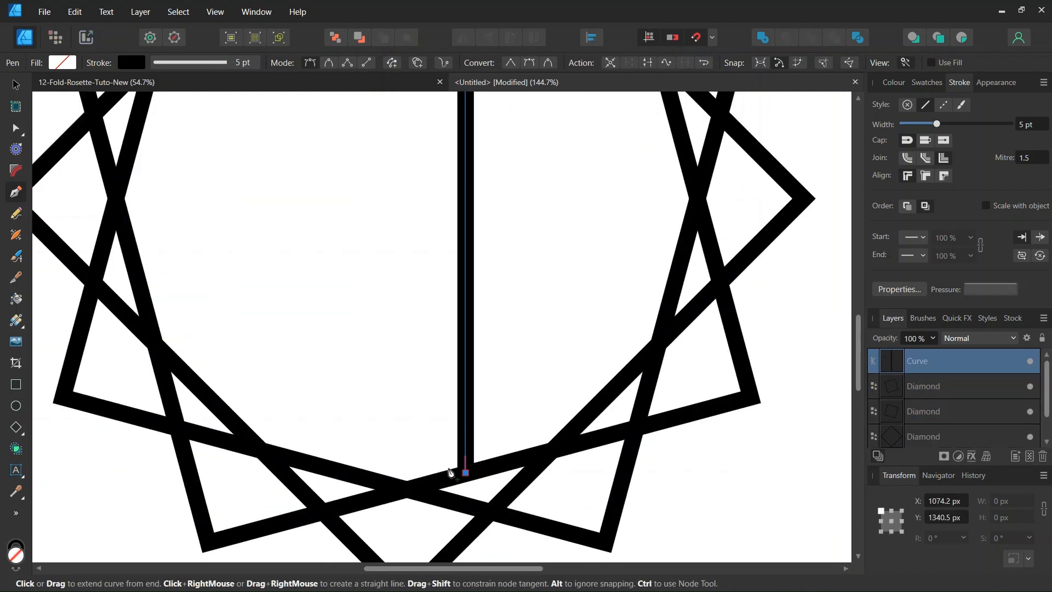
left_click(16, 85)
key("ctrl+a")
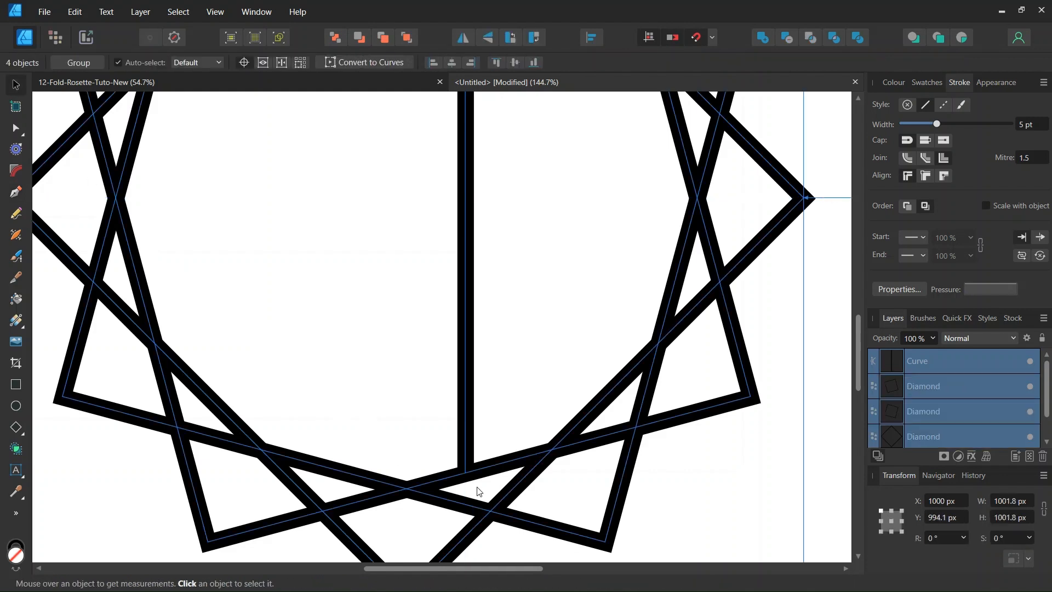
scroll(482, 490, "up", 6)
scroll(456, 471, "up", 4)
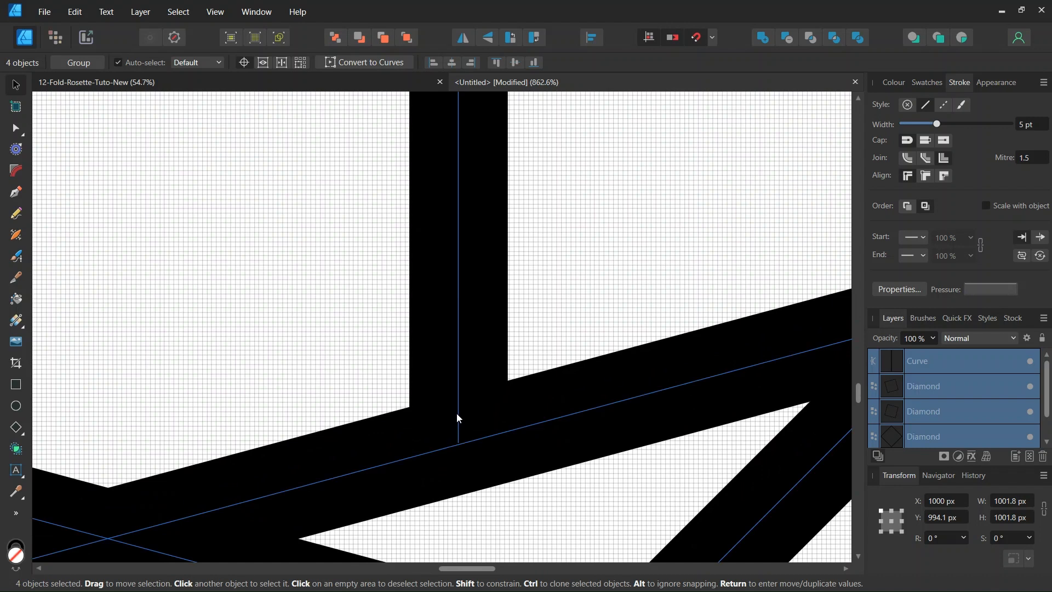
left_click(458, 419)
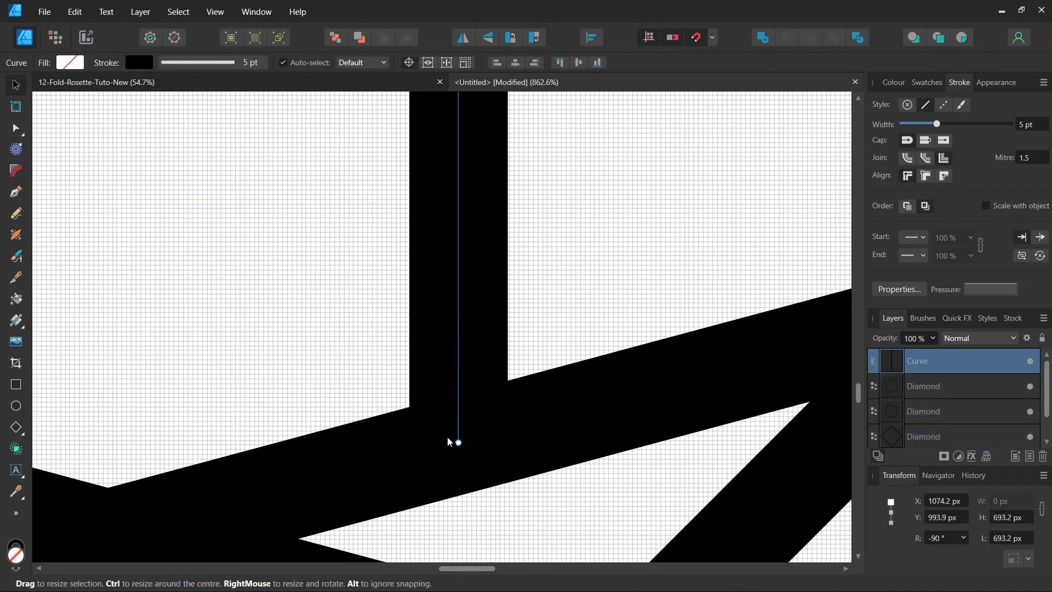
left_click(10, 131)
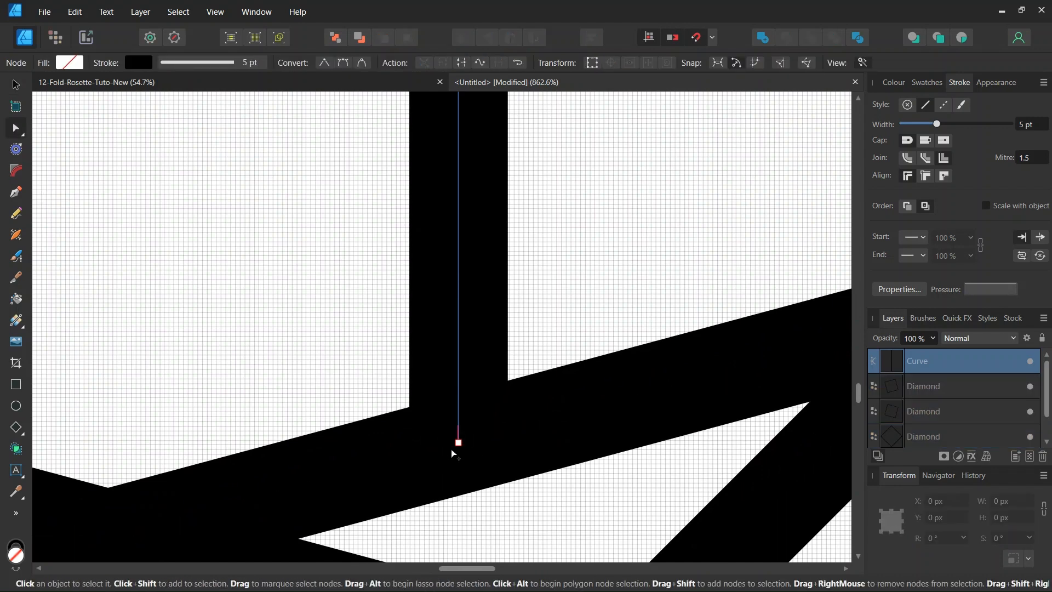
left_click_drag(457, 443, 458, 444)
scroll(462, 465, "up", 2)
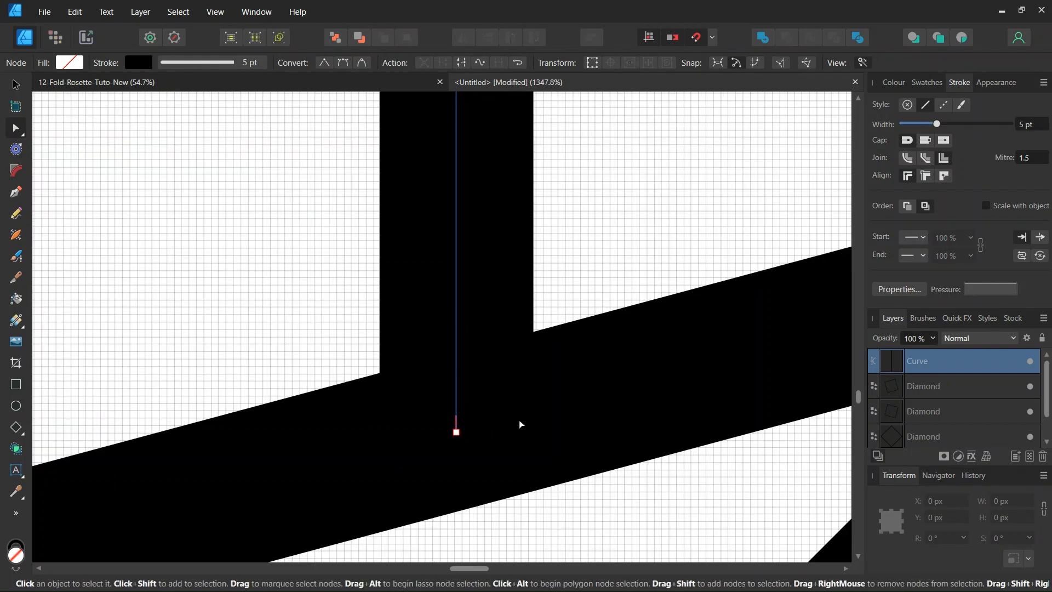
left_click(456, 432)
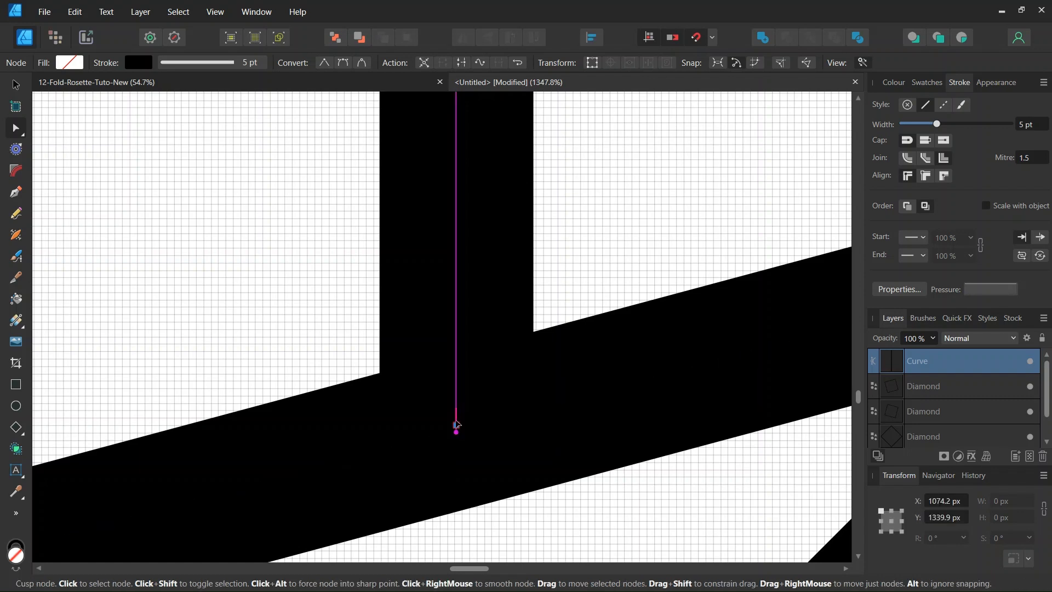
left_click(592, 390)
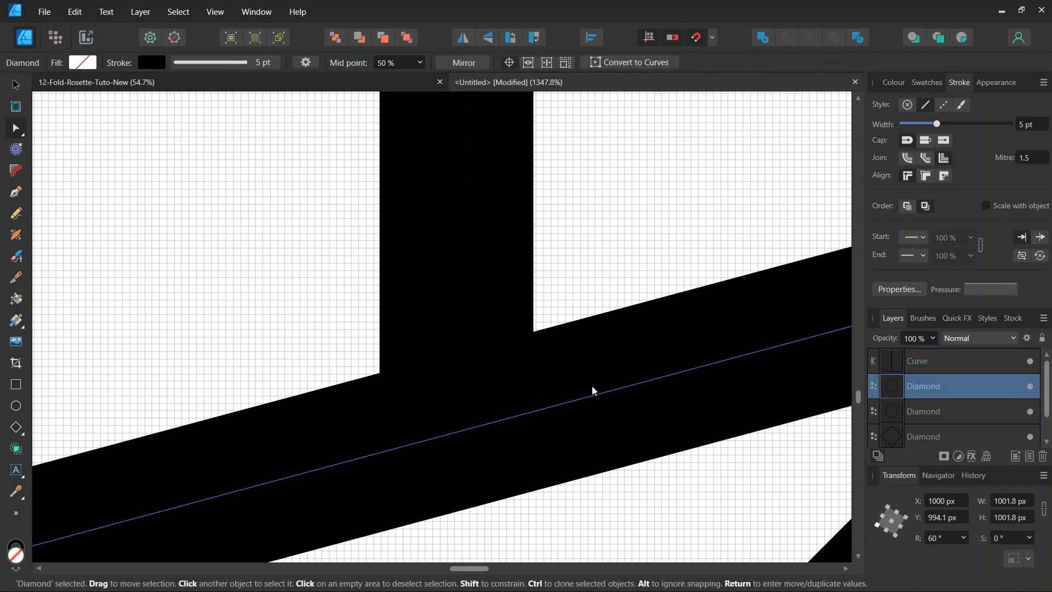
scroll(468, 428, "down", 15)
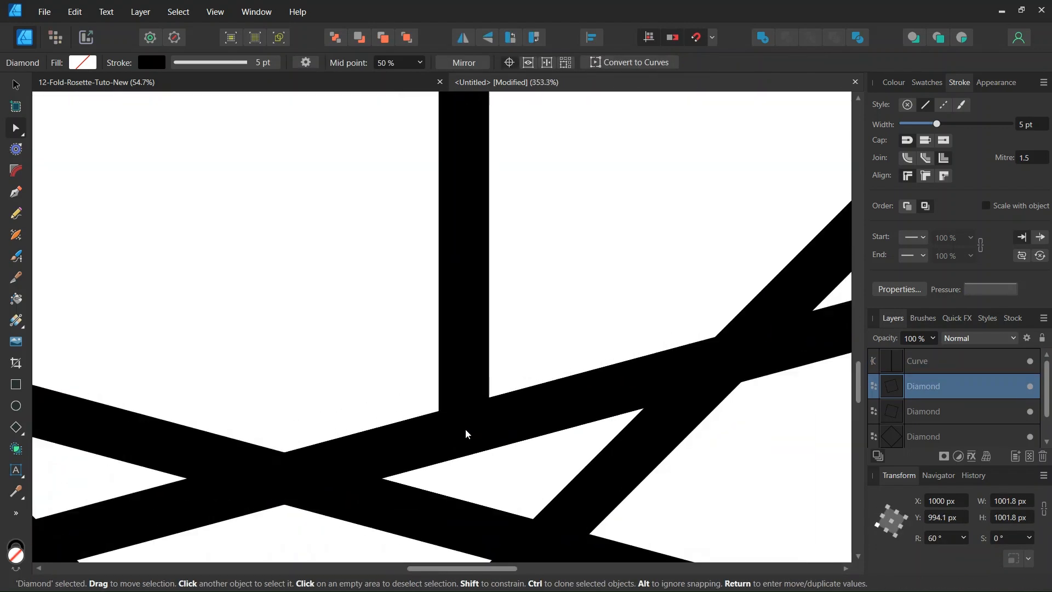
Select the vertical line and move its transform origin to the common centre of the diamonds
key("v")
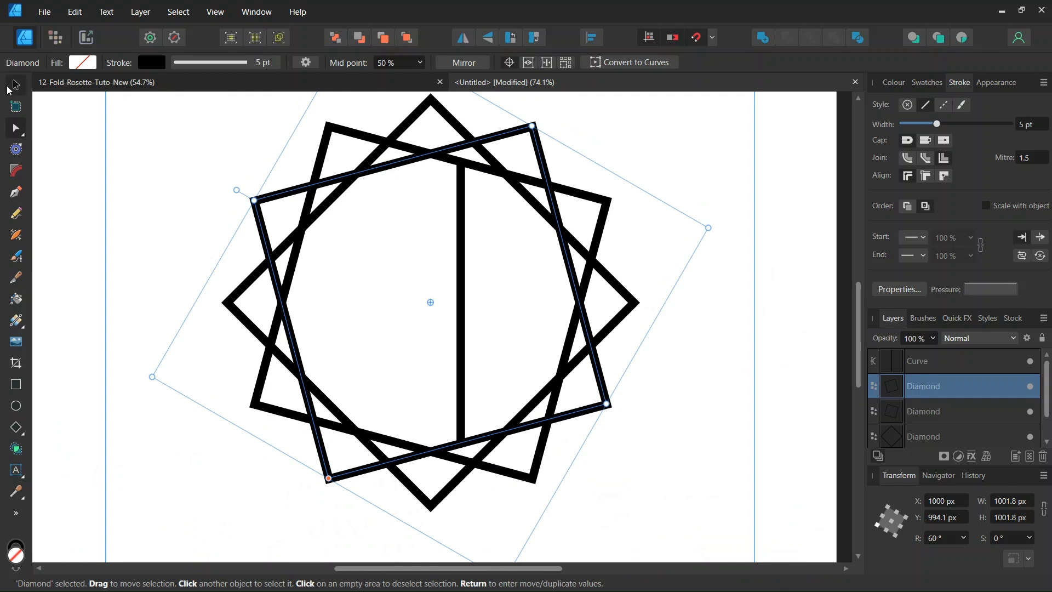
left_click(459, 258)
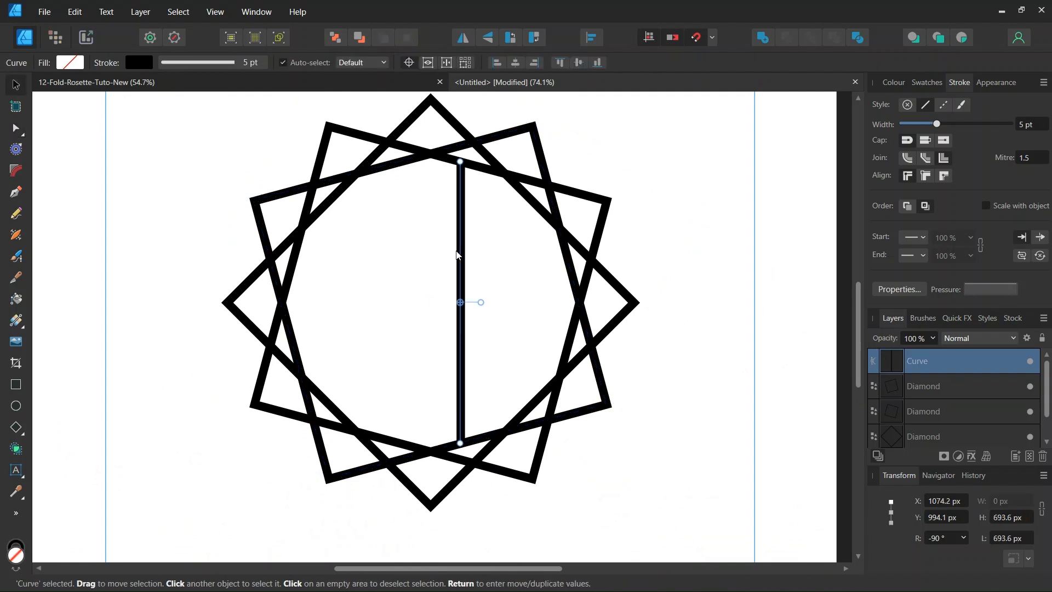
scroll(430, 305, "up", 2)
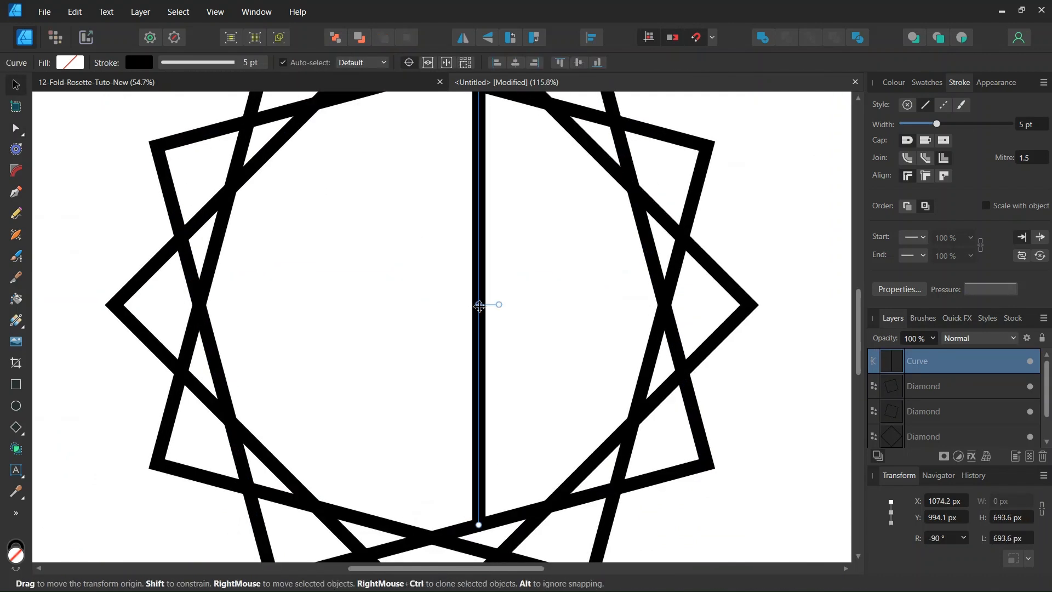
left_click_drag(485, 305, 432, 304)
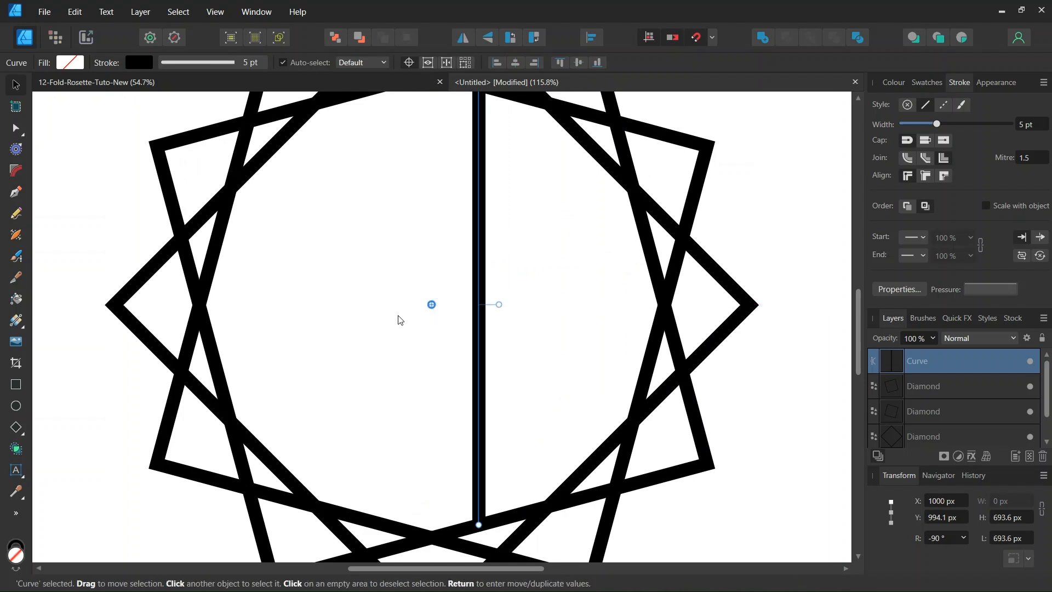
Create one duplicate of the vertical line, rotated 180° around the rosette's centre
key("Return")
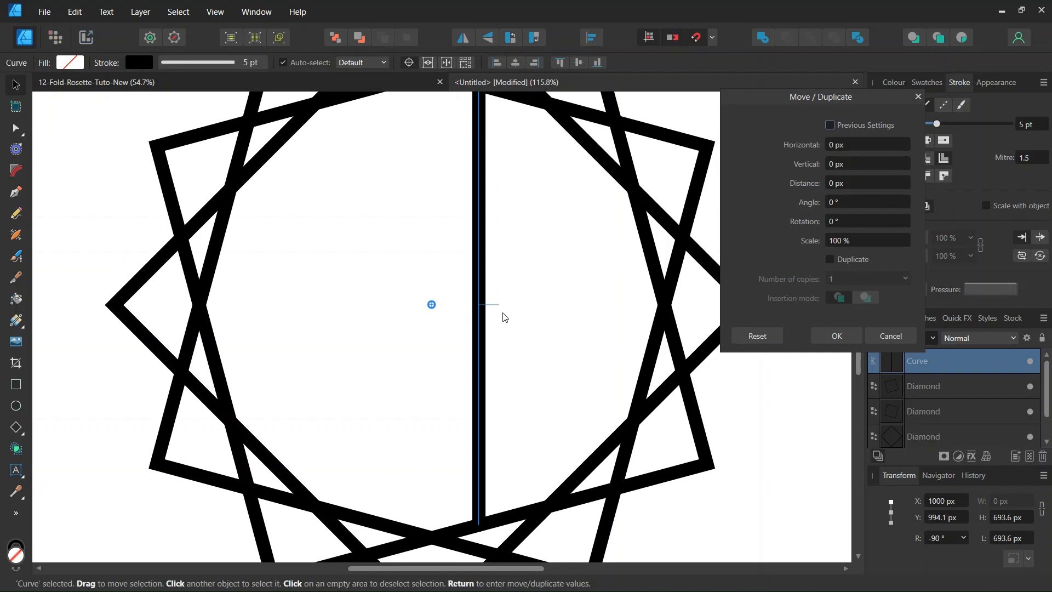
left_click(830, 260)
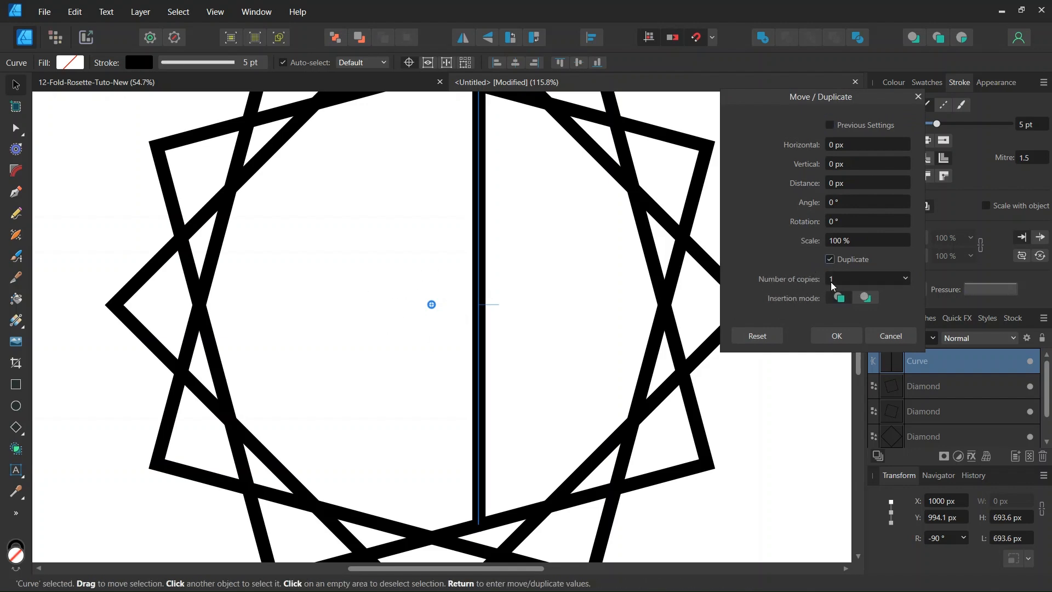
left_click(834, 223)
type("1")
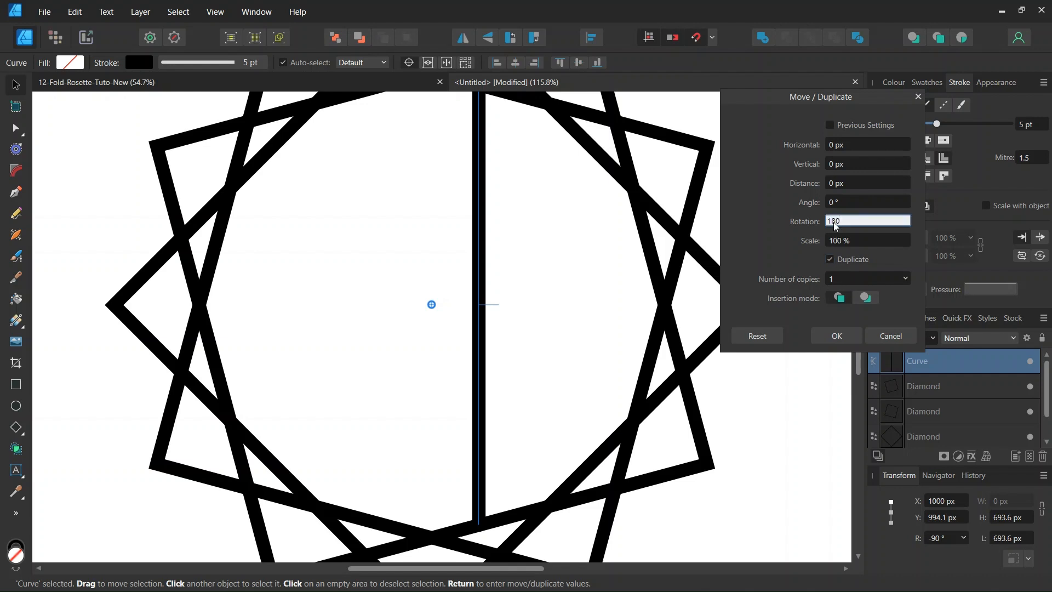
type("80")
key("Return")
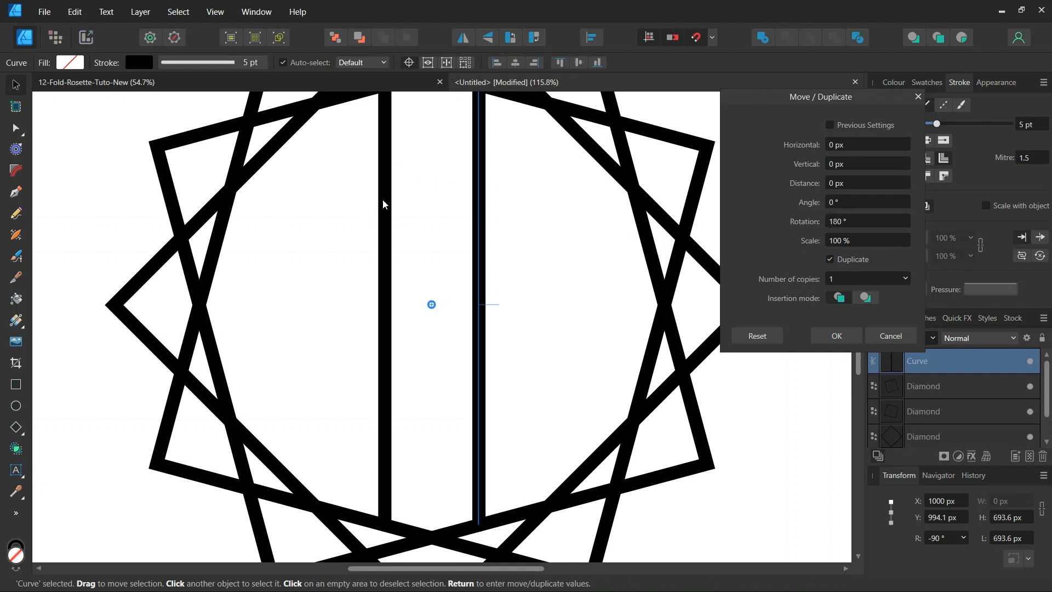
left_click(836, 336)
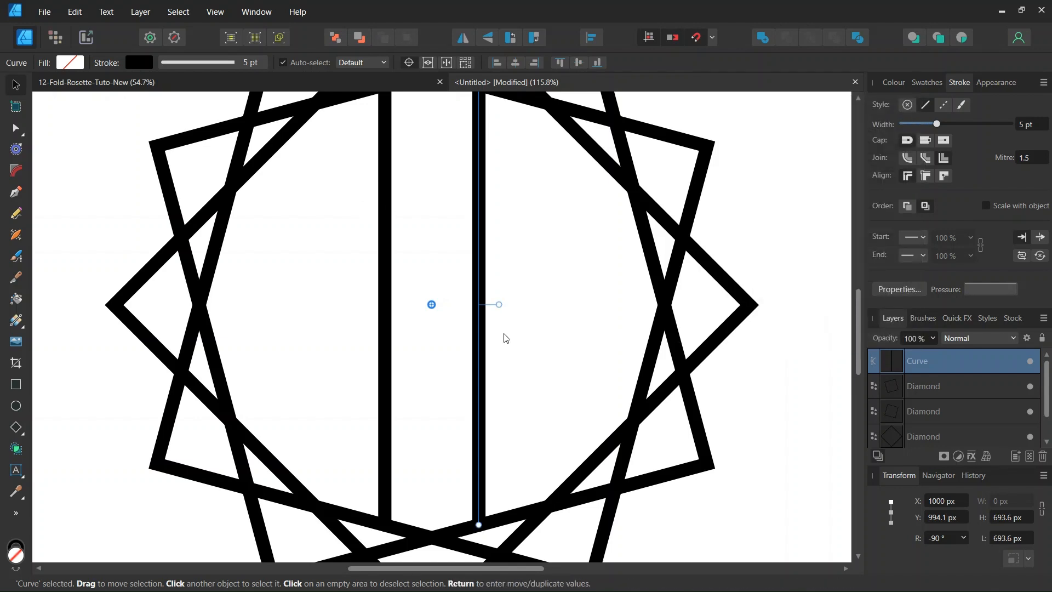
Select both vertical lines and create one duplicate of the pair, rotated 90° around the centre
left_click(384, 296, "shift")
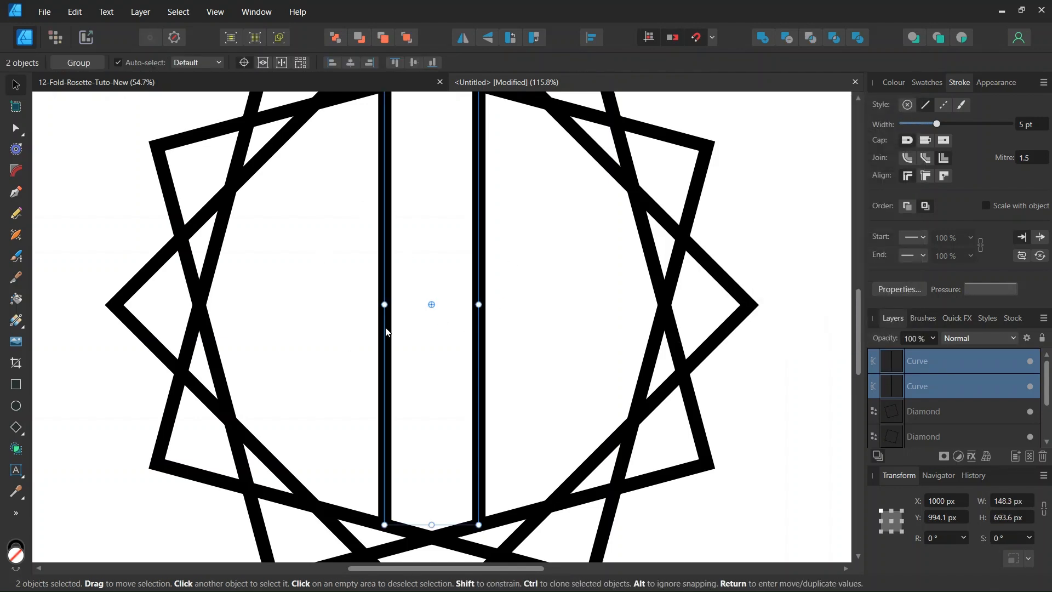
key("Return")
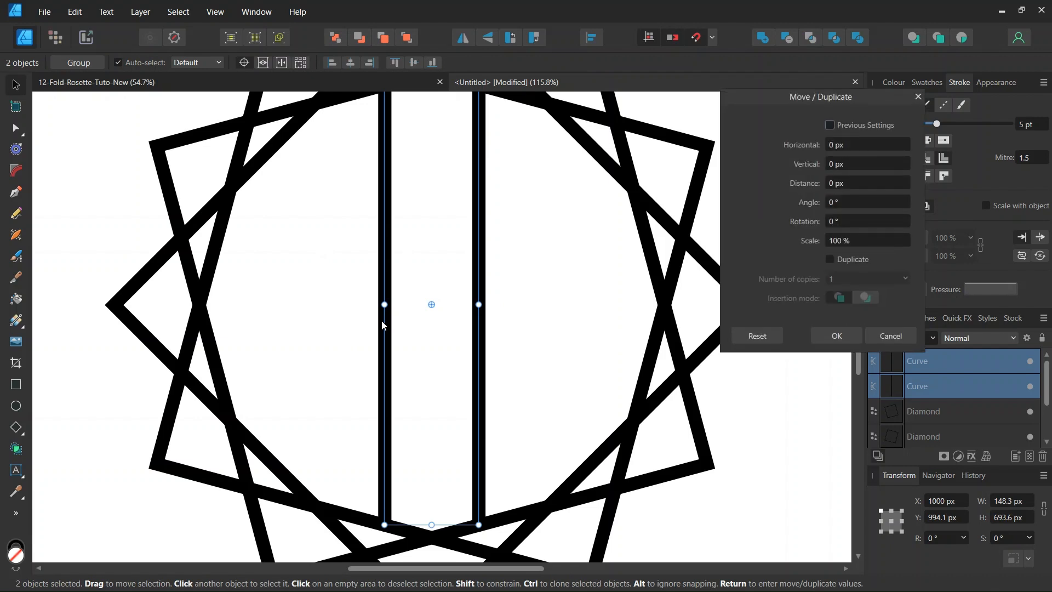
left_click(830, 261)
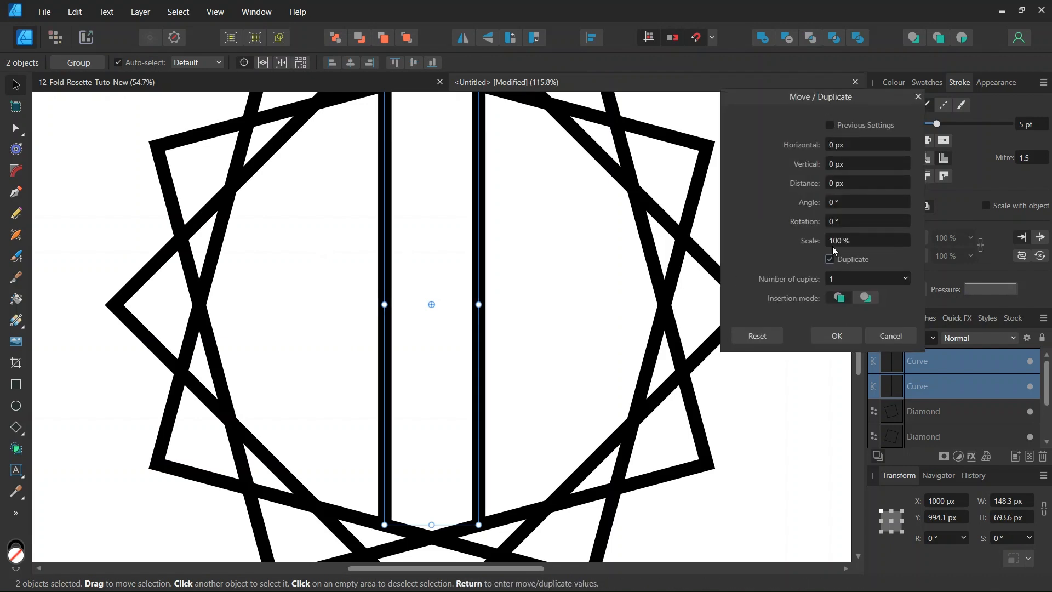
left_click(836, 222)
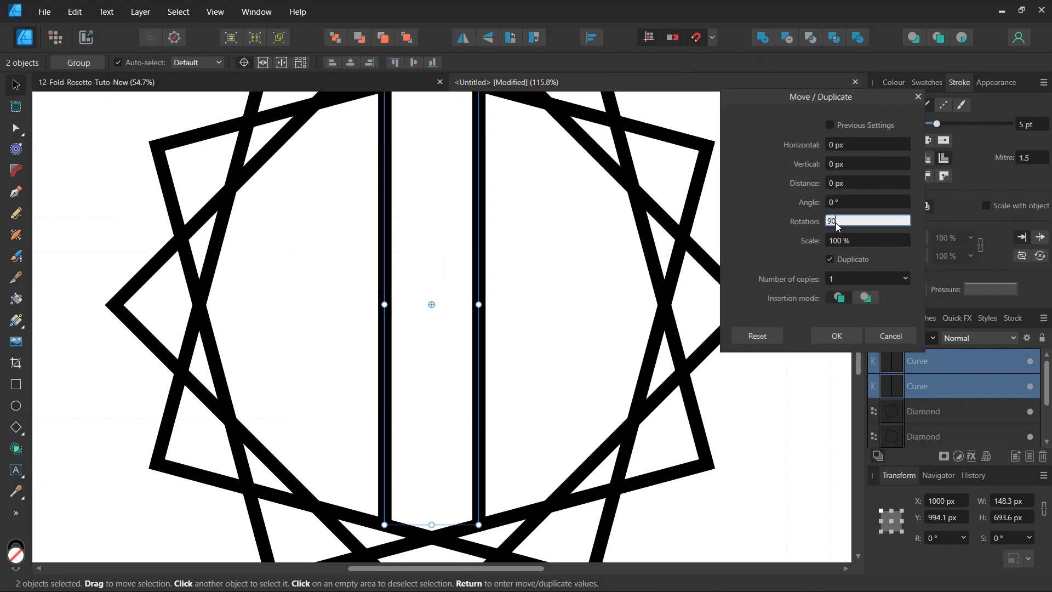
type("90")
key("Return")
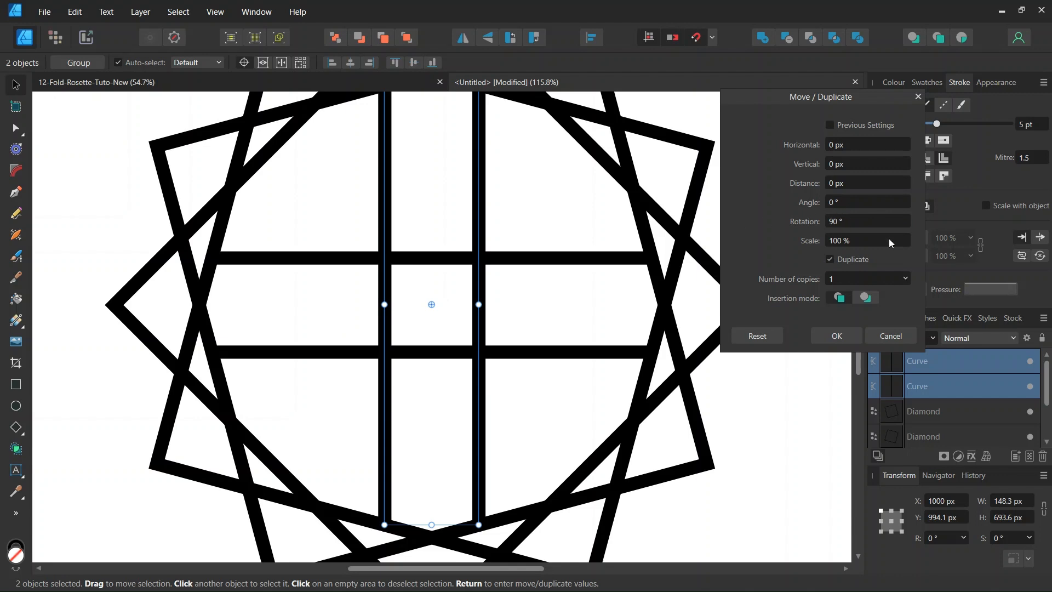
left_click(826, 336)
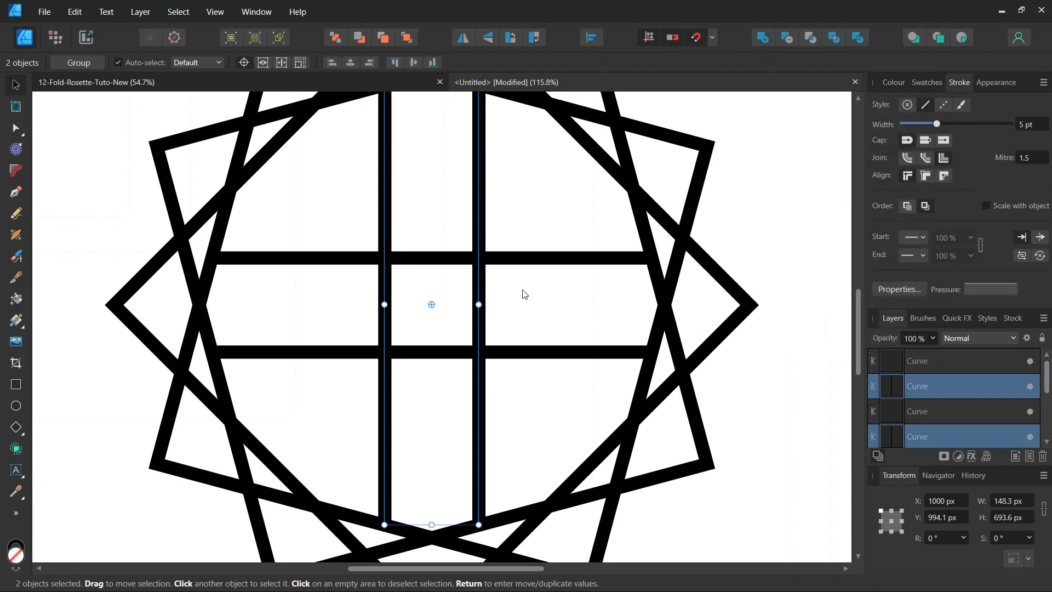
Select all four inner lines and delete the four segments enclosing their central square with the Shape Builder
left_click(428, 346, "shift")
left_click(425, 346, "shift")
scroll(444, 298, "up", 1)
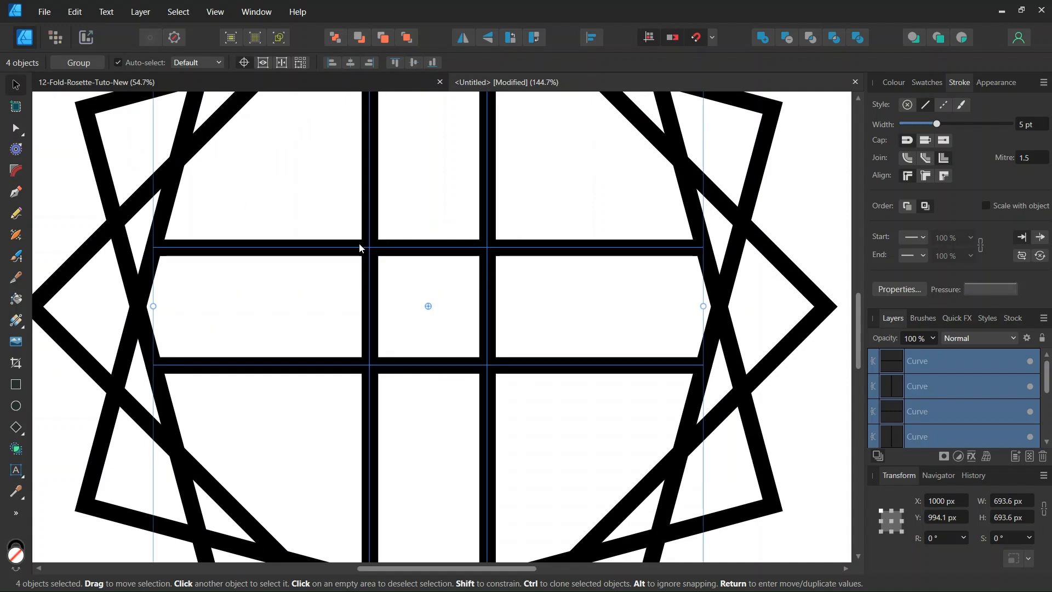
left_click(16, 449)
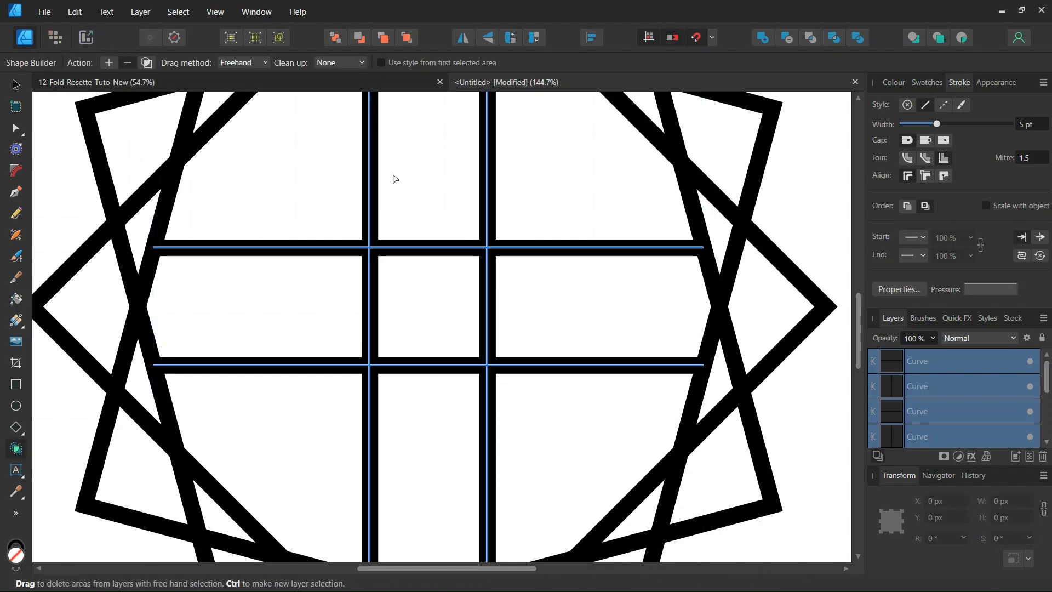
left_click(434, 248, "alt")
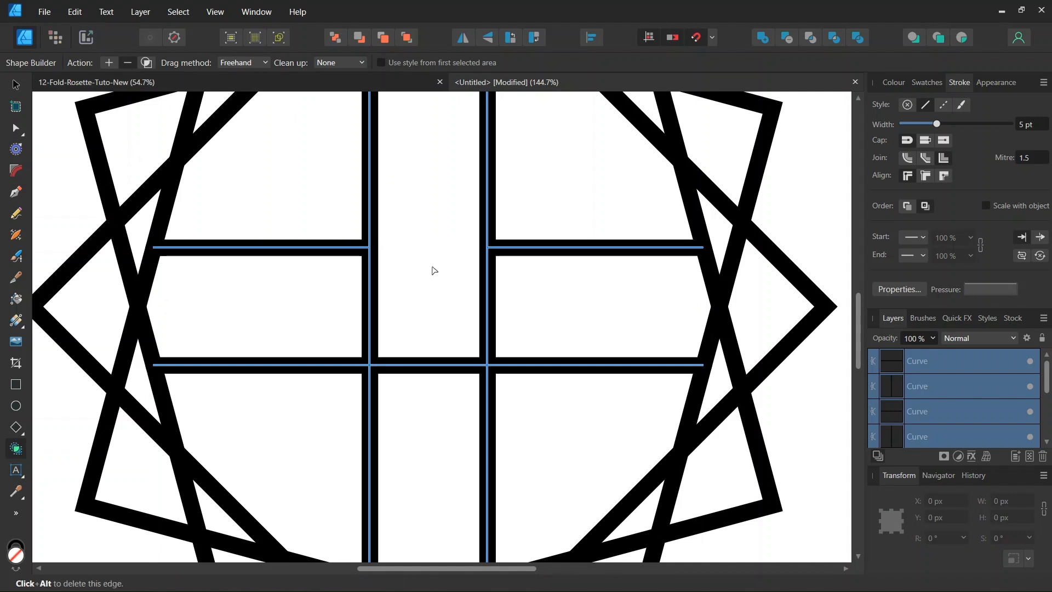
left_click(425, 366, "alt")
left_click(369, 321, "alt")
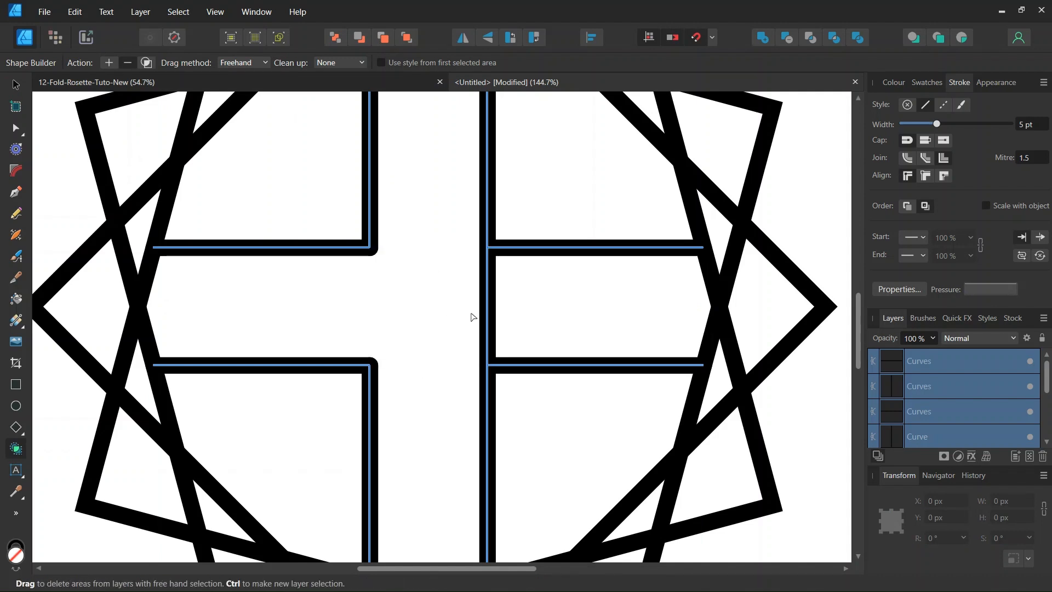
left_click(488, 305, "alt")
Create two duplicates of the four trimmed inner lines, each rotated 30° around the rosette's centre, and deselect everything
left_click(16, 85)
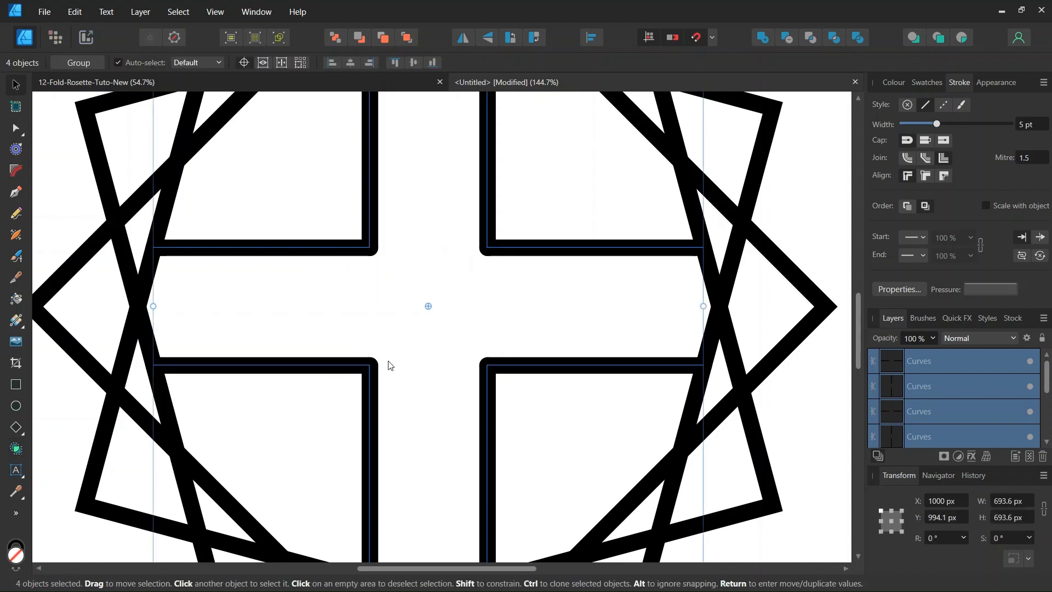
key("Return")
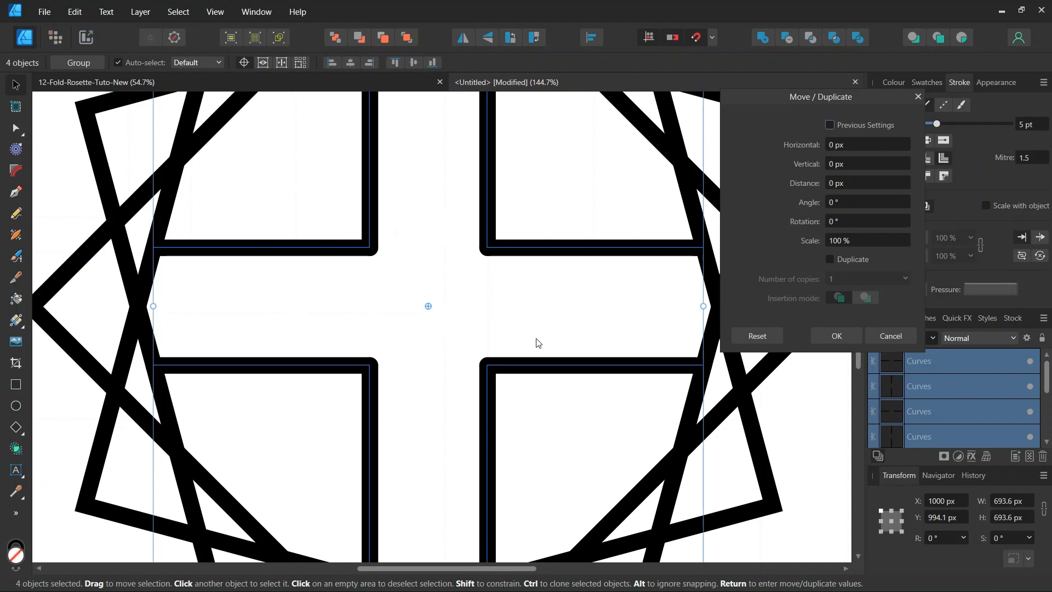
left_click(828, 259)
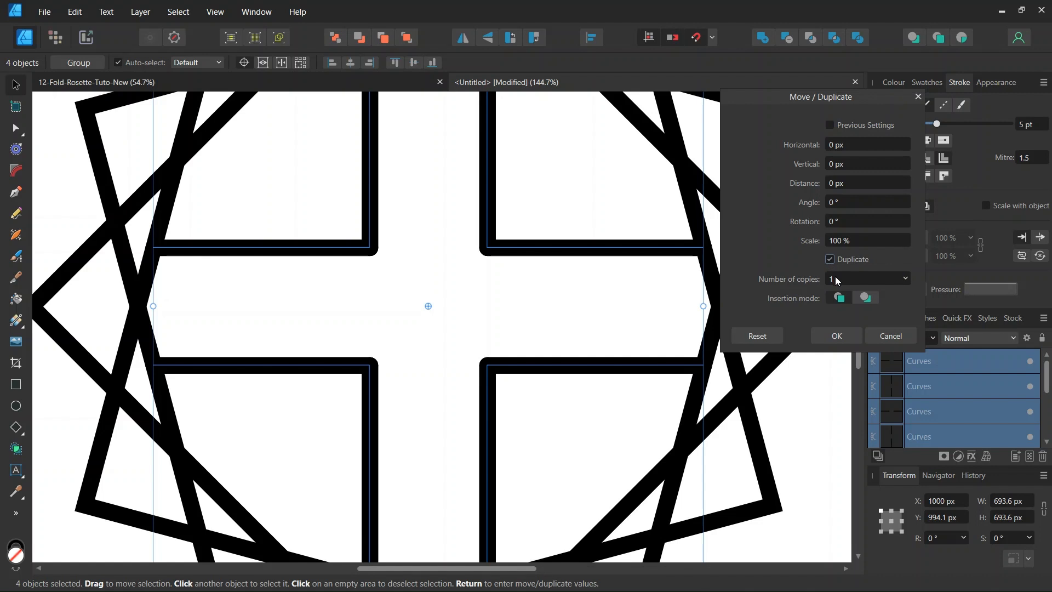
left_click(836, 278)
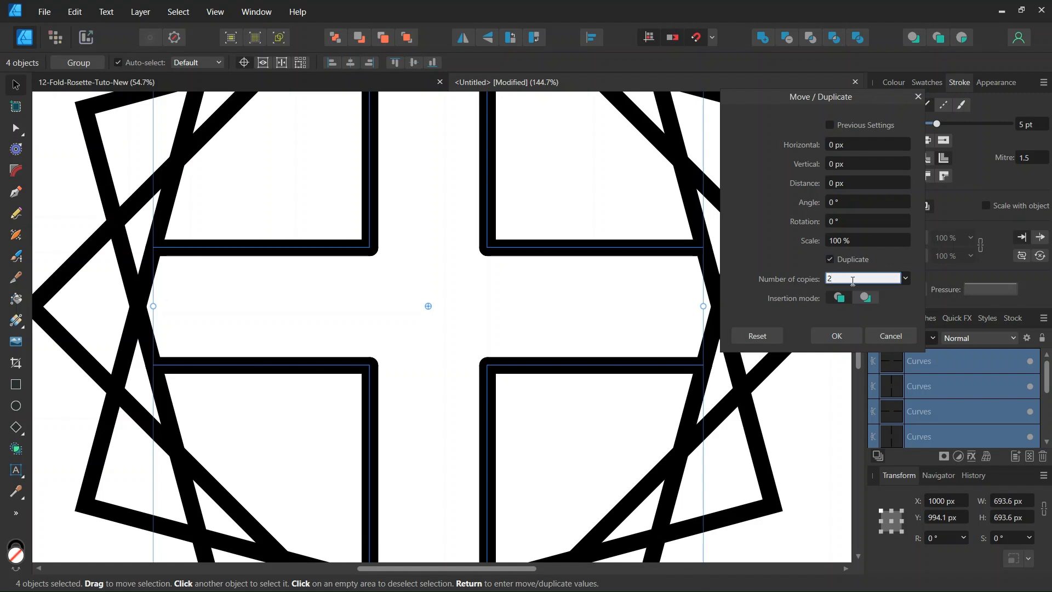
left_click(852, 220)
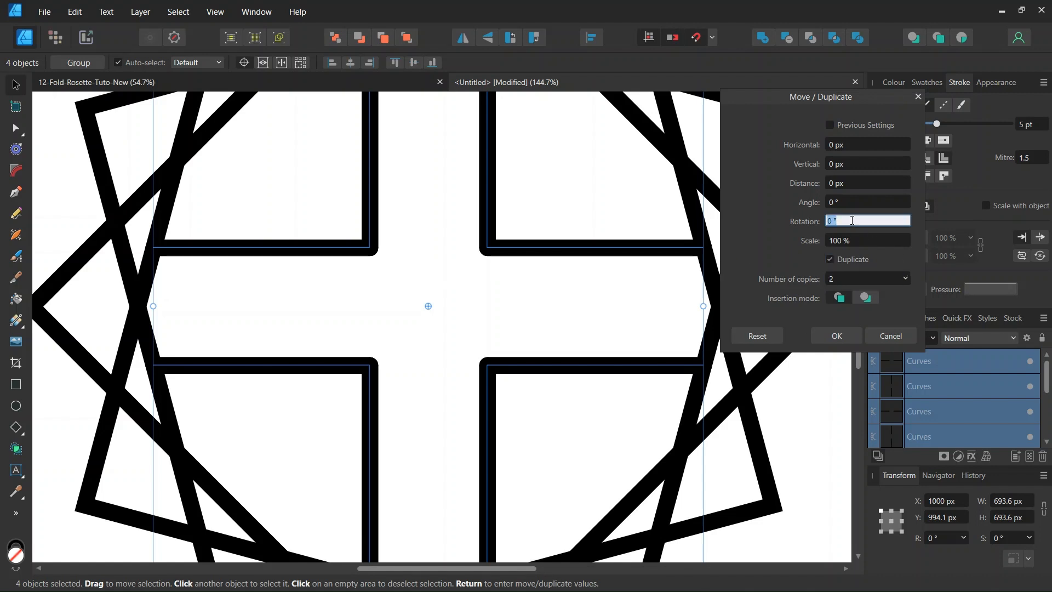
type("30")
key("Return")
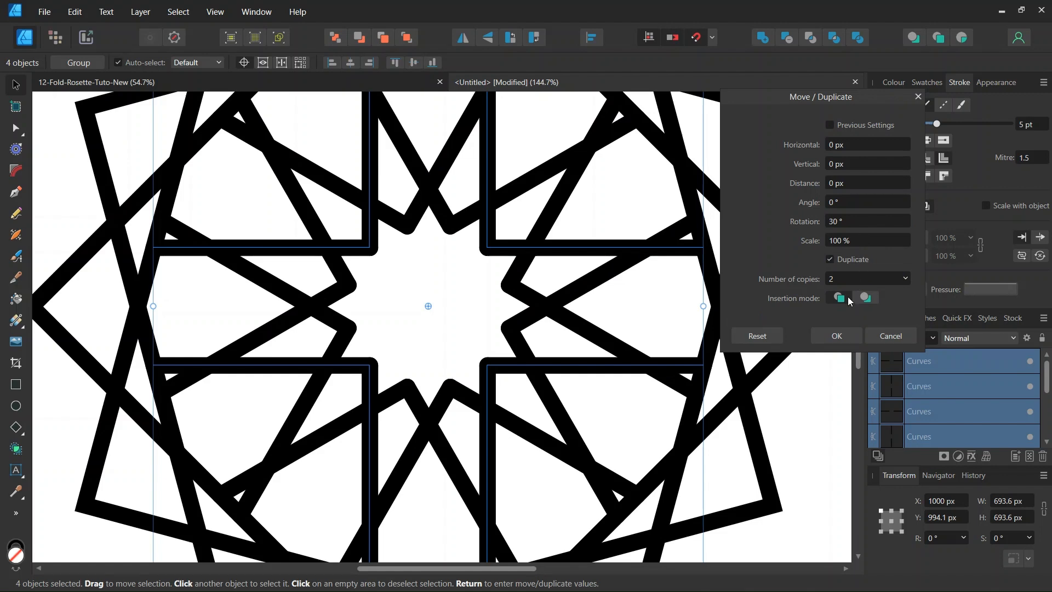
scroll(712, 345, "down", 2)
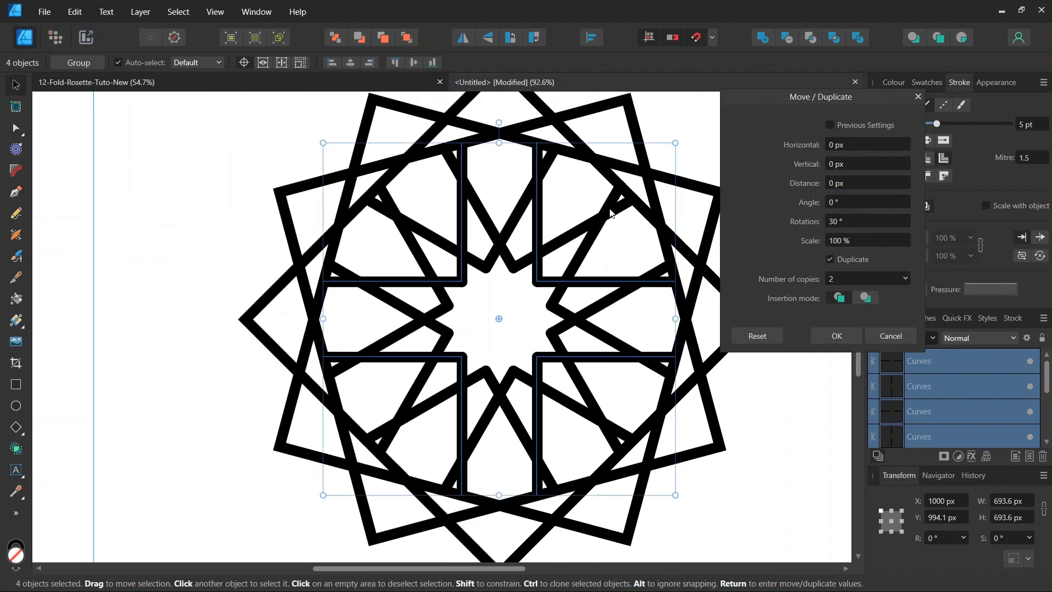
left_click(830, 336)
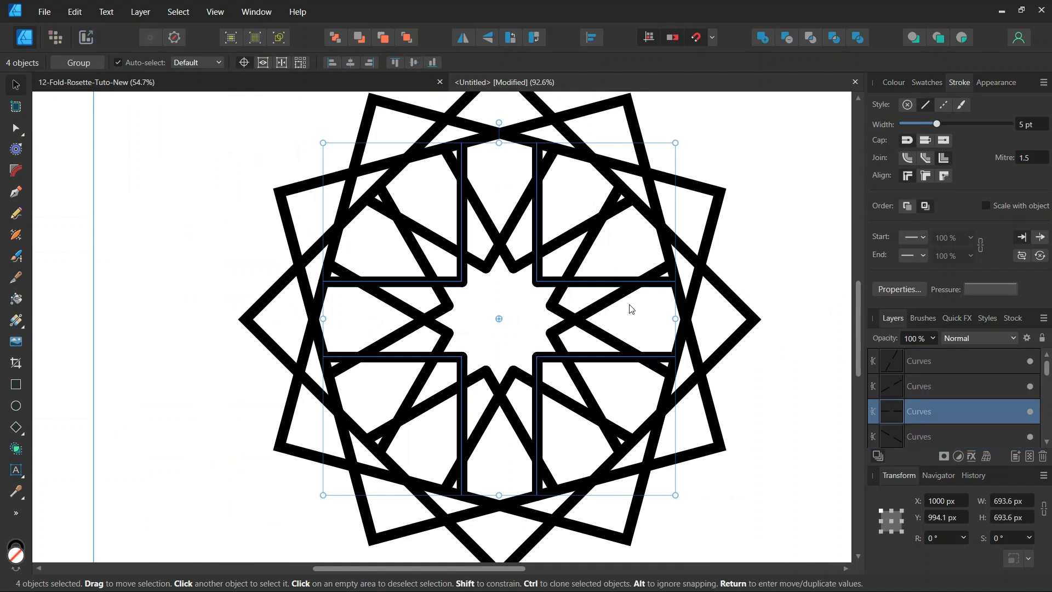
left_click(785, 147)
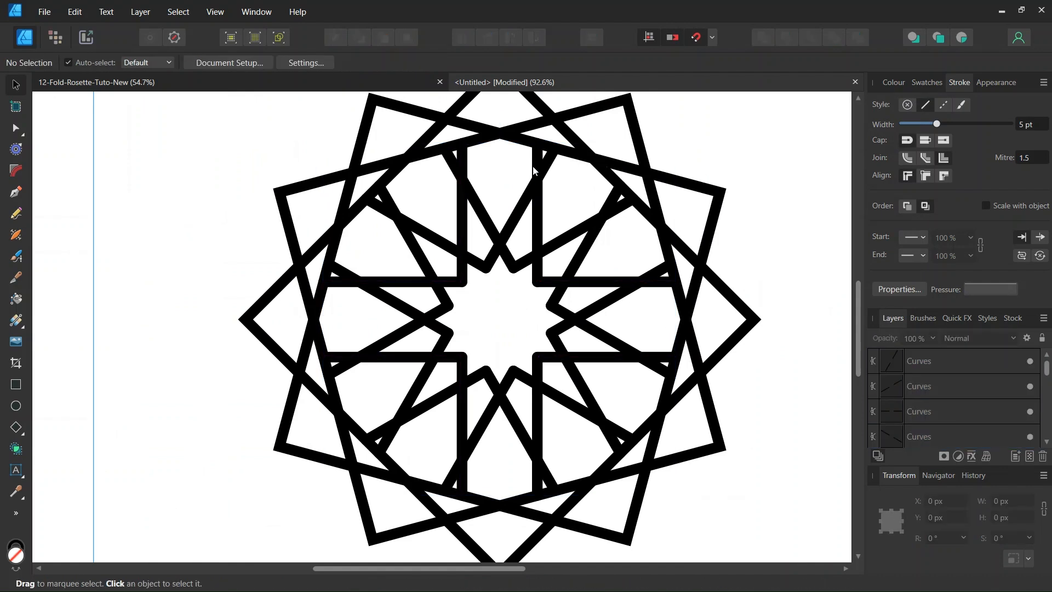
Select all rosette curves and use the Shape Builder to delete the two short diamond edges closing the small triangles beside the top petal
scroll(534, 164, "up", 4)
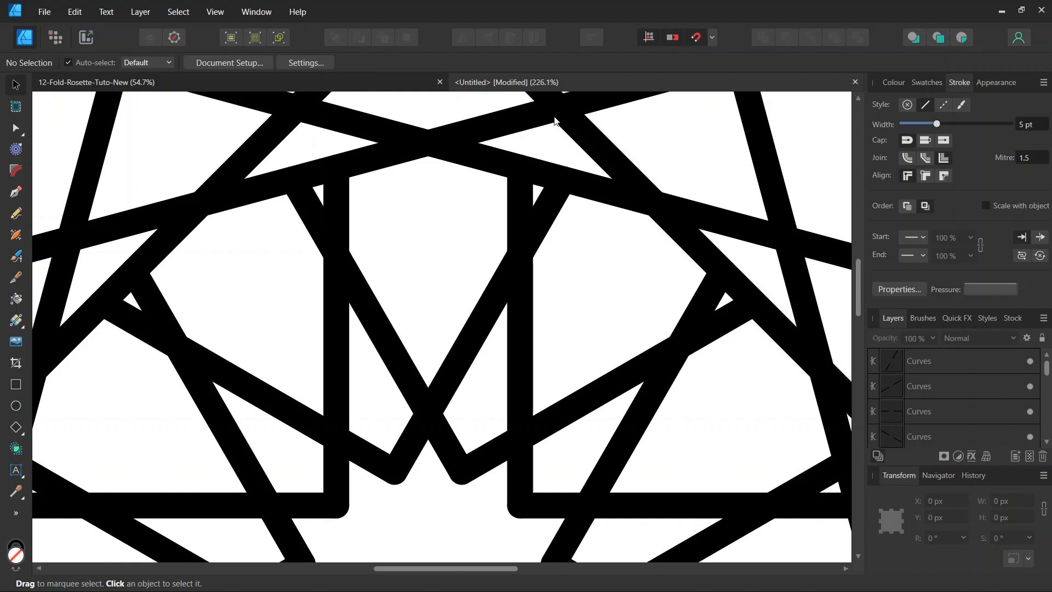
key("ctrl+a")
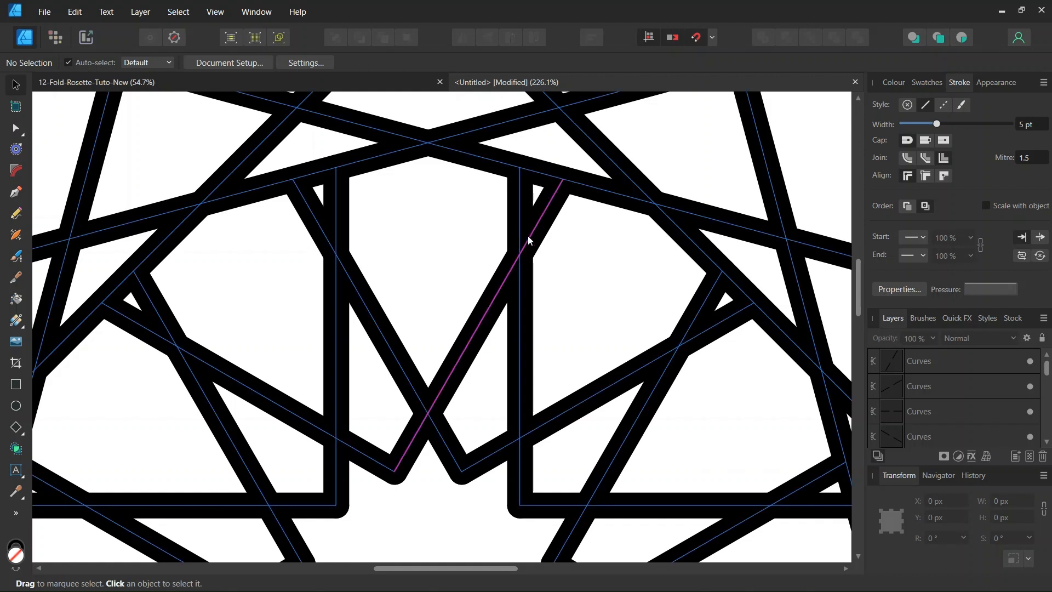
scroll(567, 263, "down", 5)
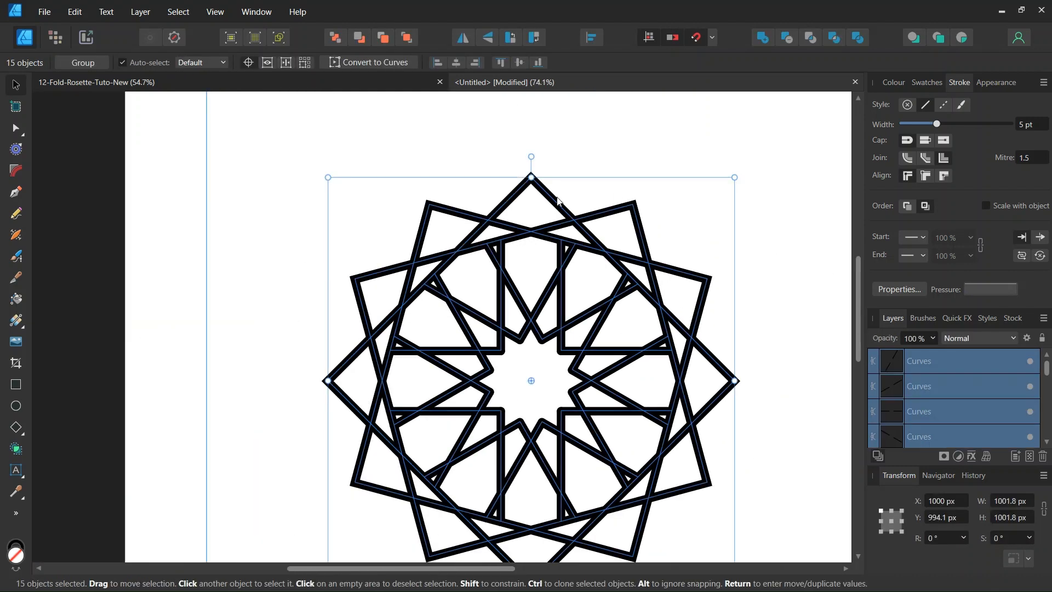
scroll(570, 275, "down", 2)
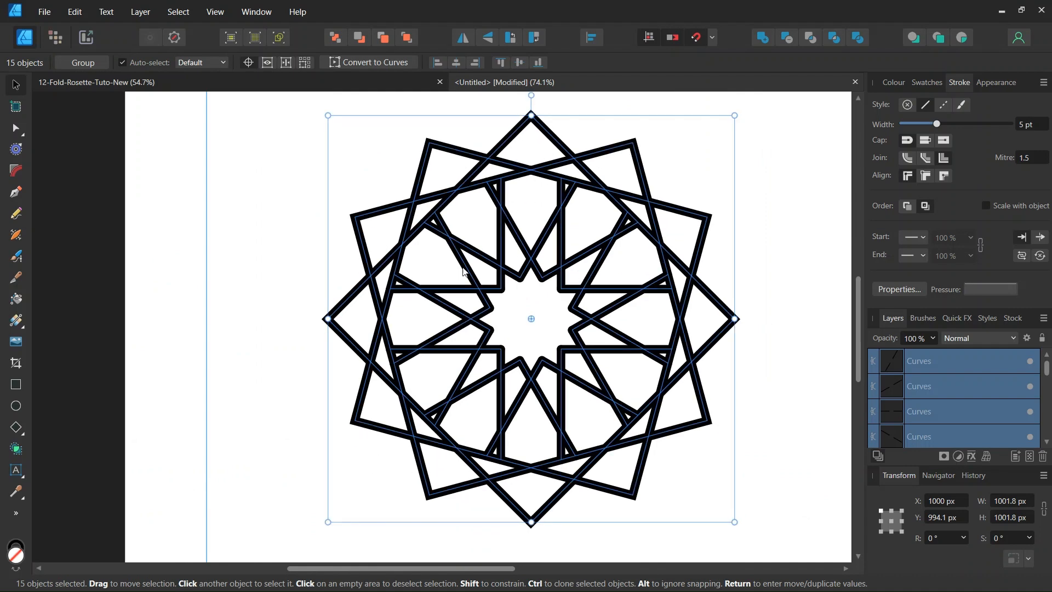
left_click(23, 451)
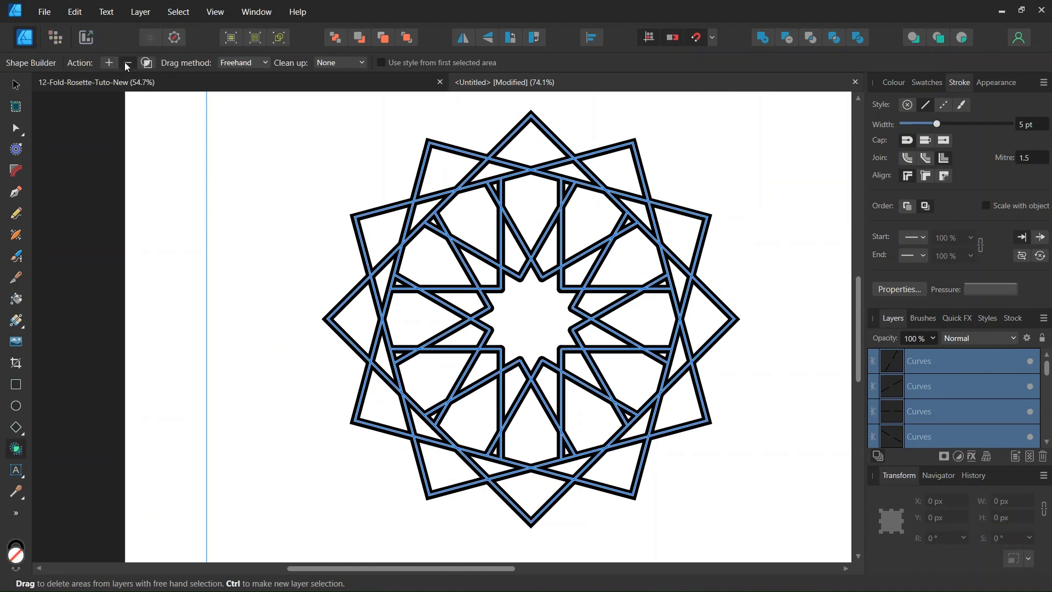
scroll(575, 201, "up", 3)
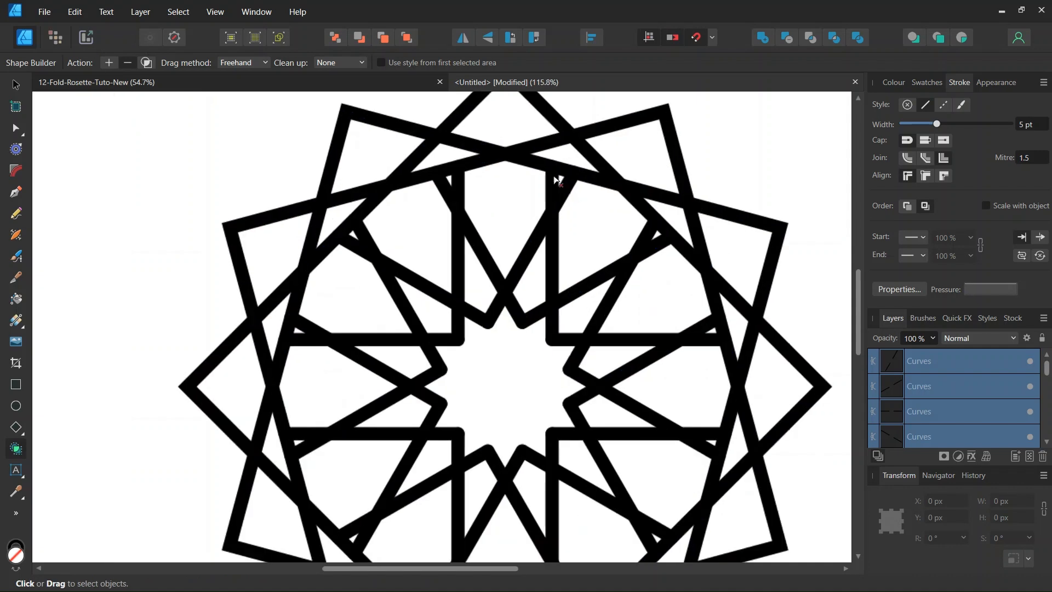
scroll(564, 175, "up", 4)
left_click(569, 158)
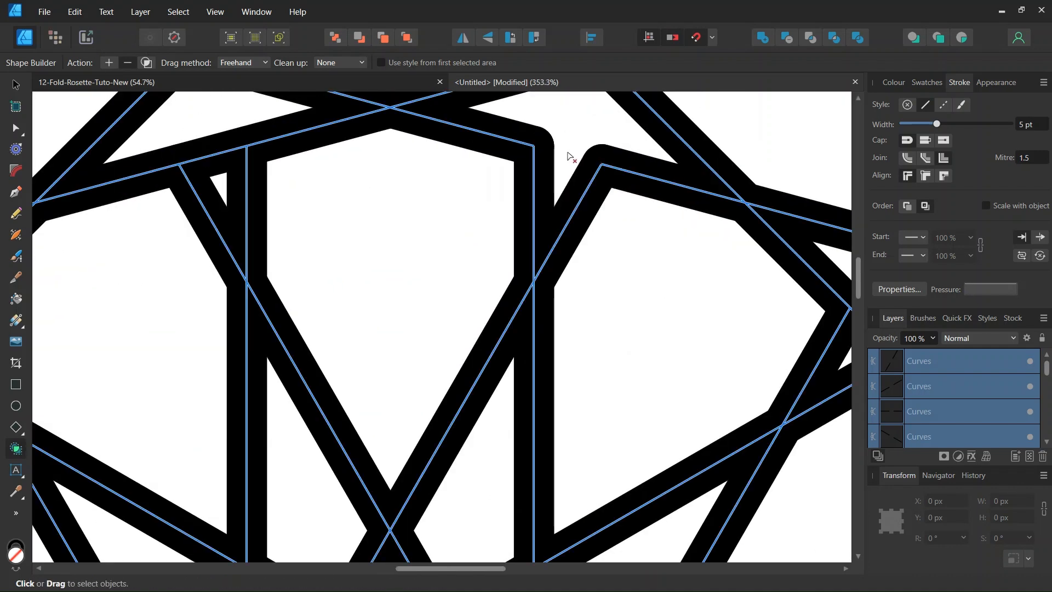
scroll(561, 153, "down", 1)
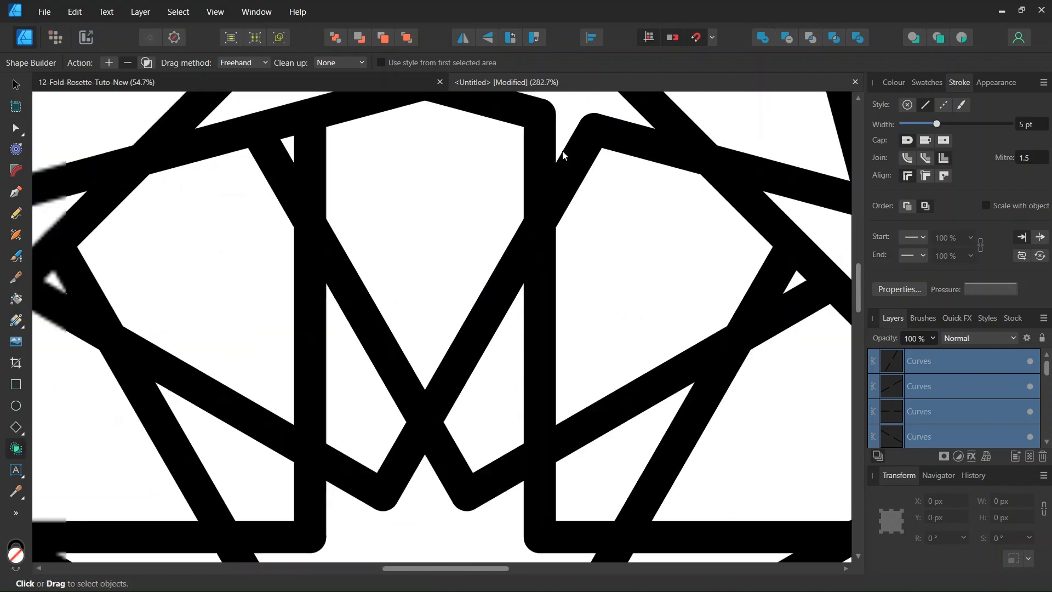
scroll(564, 156, "down", 1)
scroll(573, 123, "up", 1)
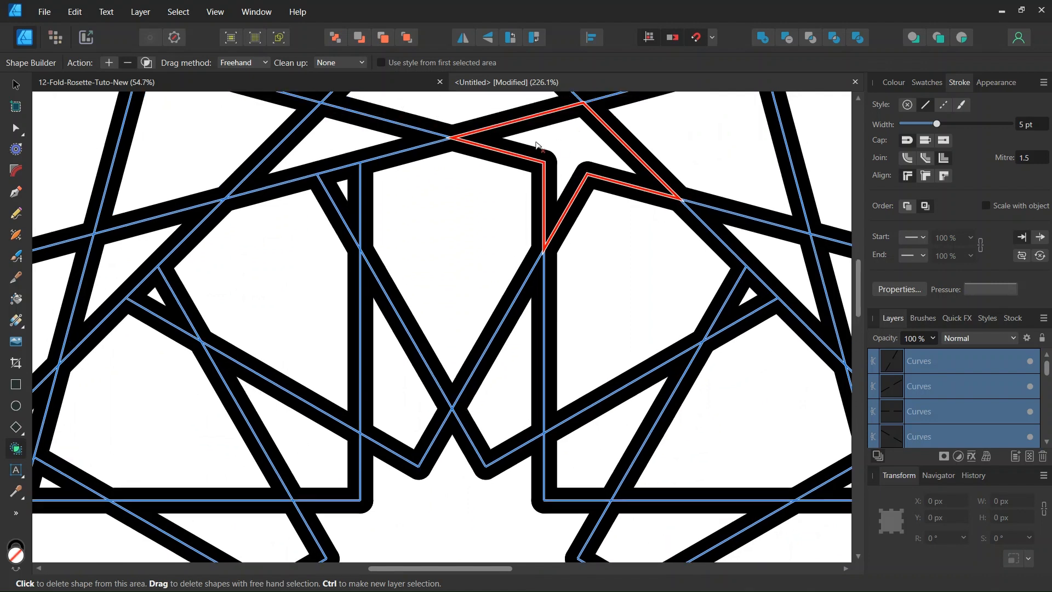
left_click(341, 170, "alt")
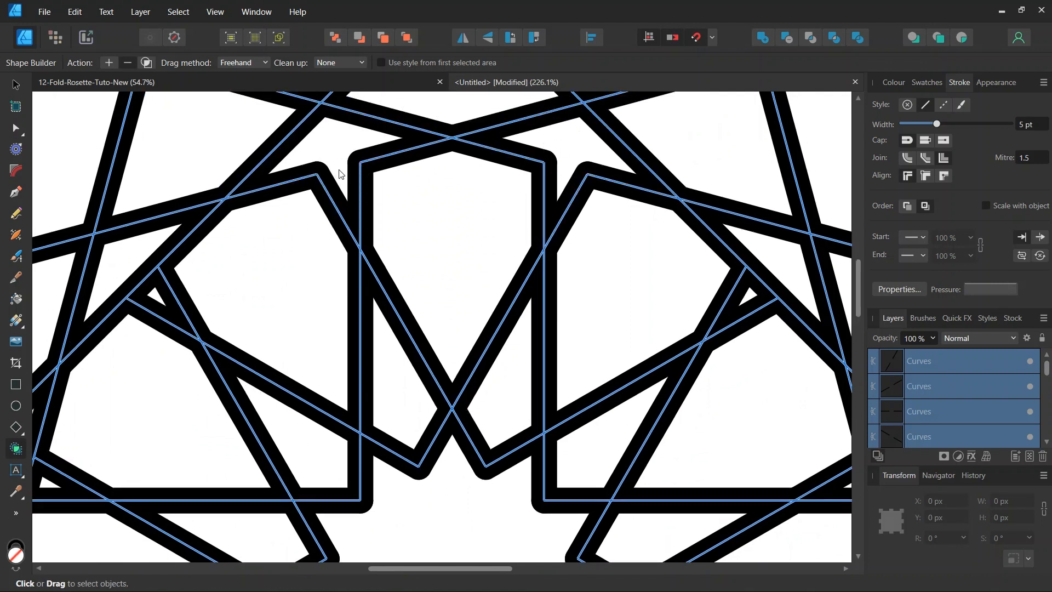
Delete the four short diamond edges closing the small triangles around the left half of the rosette
left_click(141, 291, "alt")
left_click_drag(383, 569, 333, 575)
scroll(236, 470, "down", 1)
left_click(249, 401, "alt")
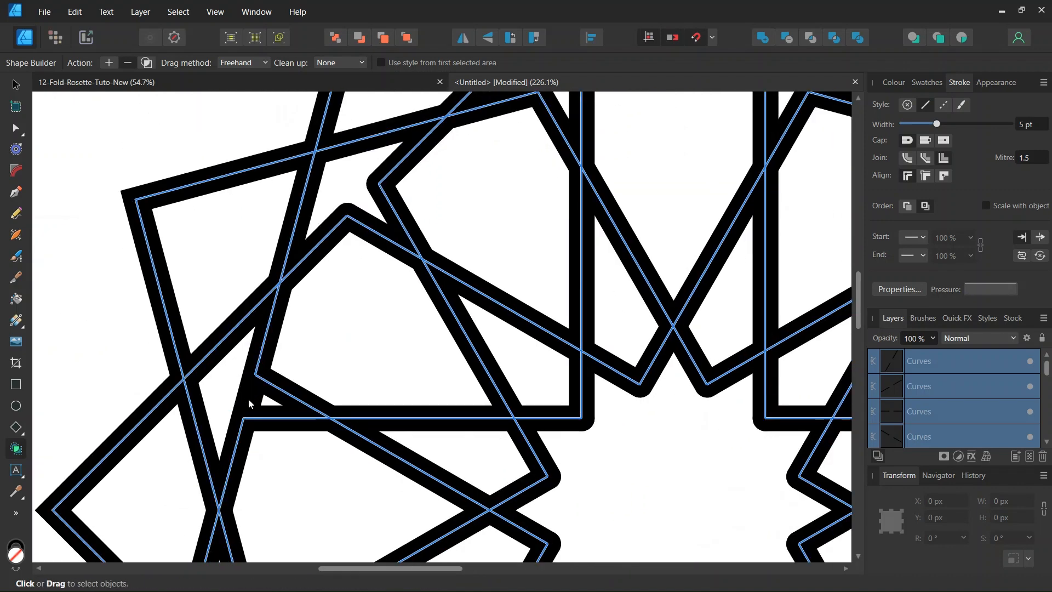
scroll(249, 408, "down", 3)
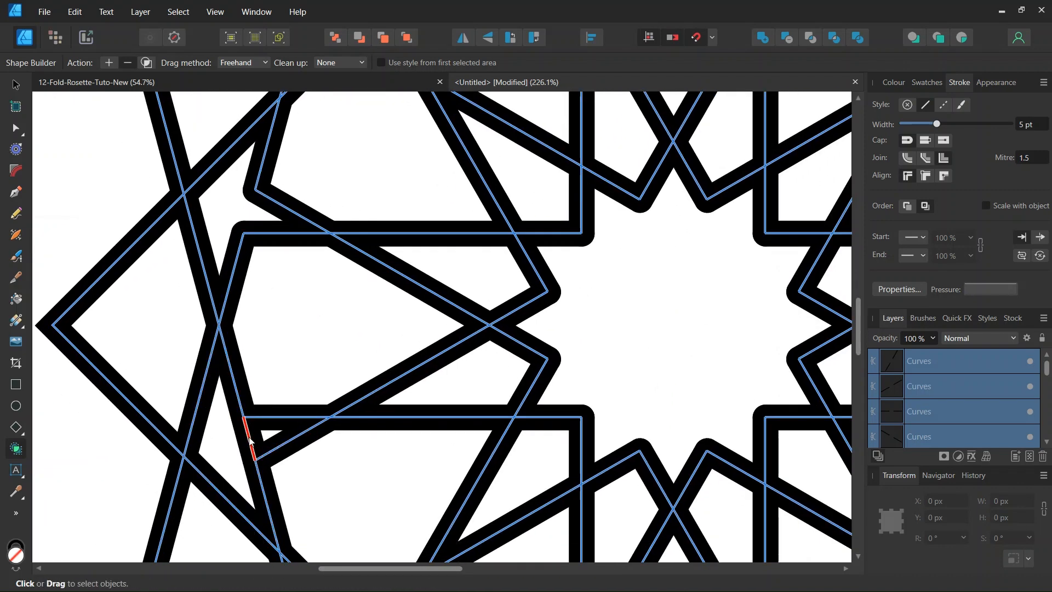
left_click(250, 441, "alt")
scroll(247, 435, "down", 4)
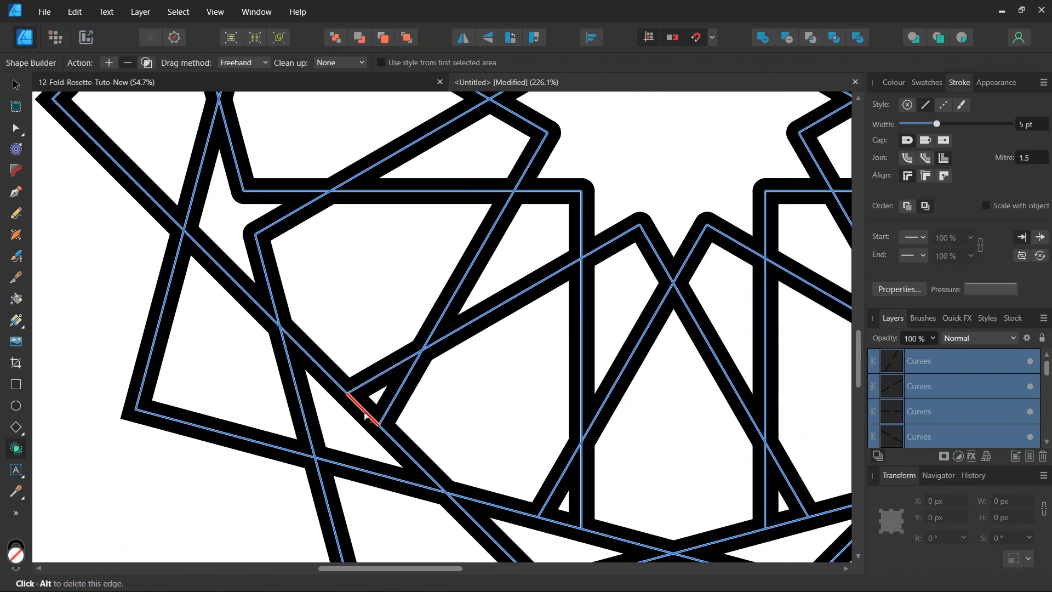
left_click(366, 416, "alt")
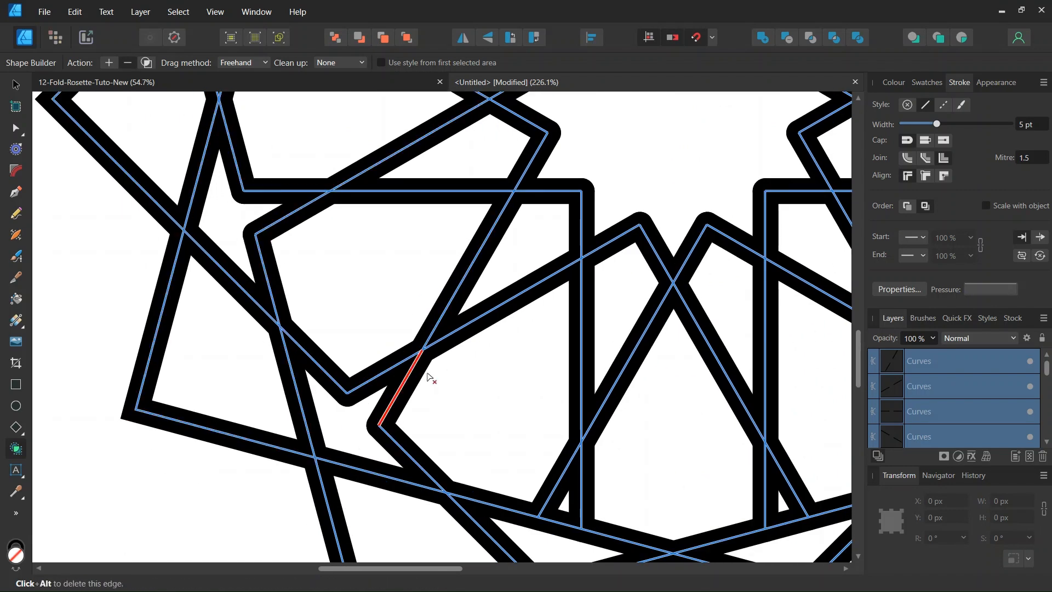
Delete the two short diamond edges closing the small triangles on either side of the bottom petal
scroll(432, 377, "down", 2)
left_click(555, 419, "alt")
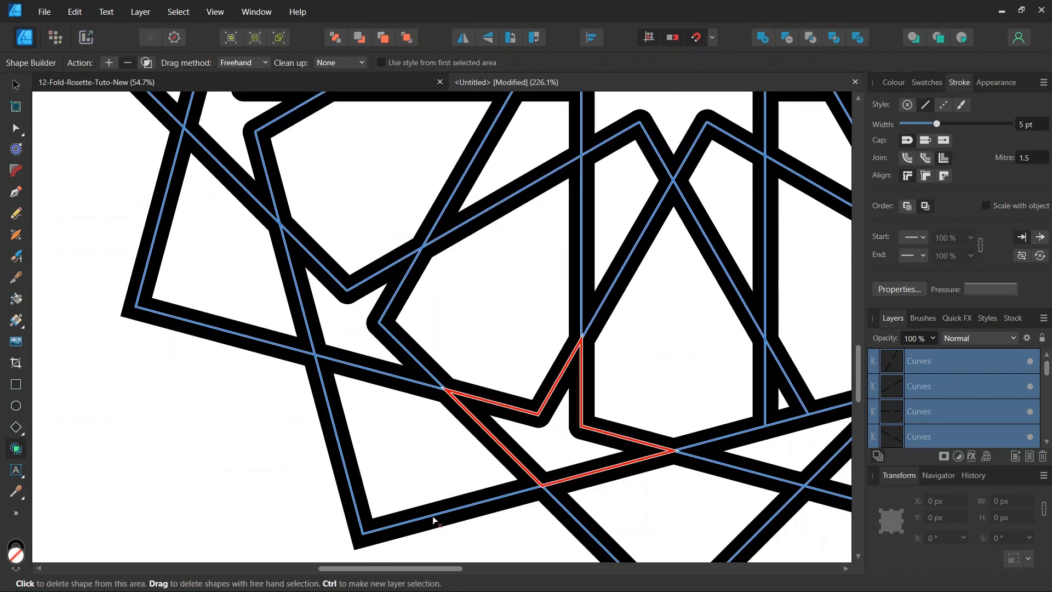
left_click_drag(383, 572, 467, 580)
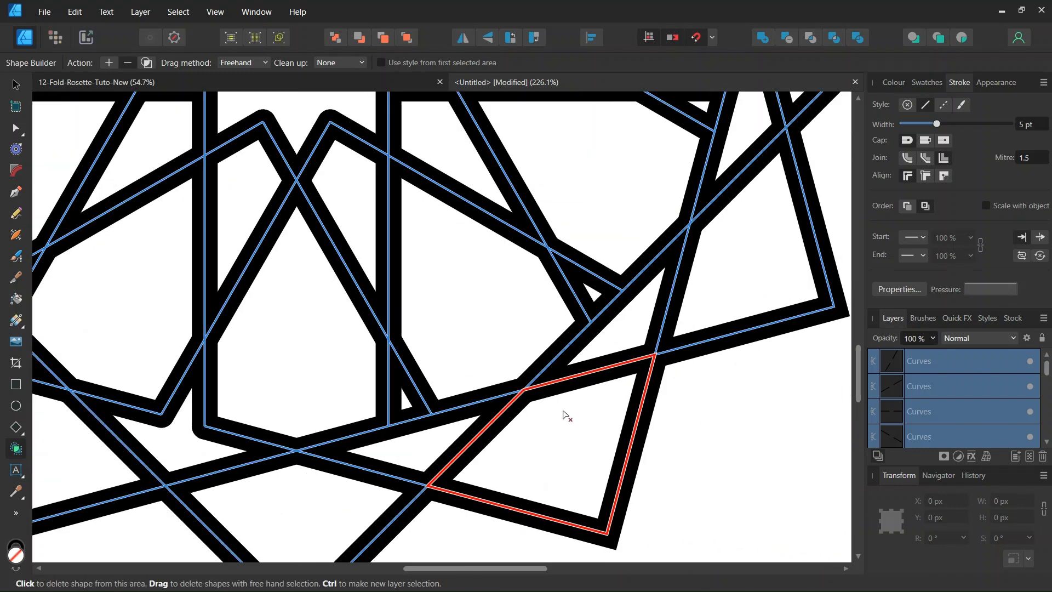
left_click(409, 420, "alt")
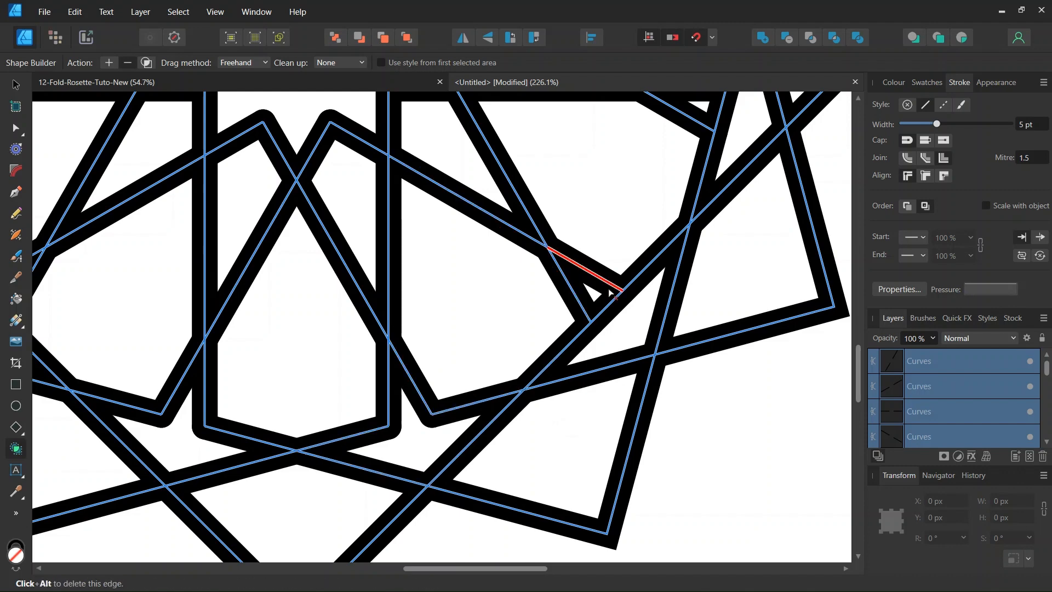
Delete the four short diamond edges closing the small triangles around the rosette's right half, and return to the Move tool
left_click(610, 303, "alt")
scroll(656, 263, "up", 3)
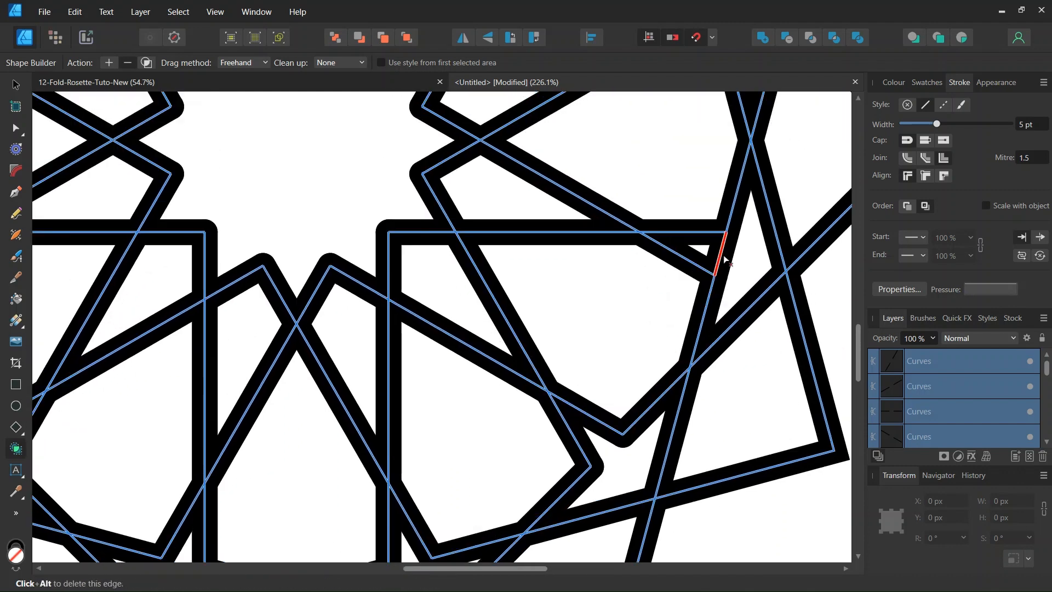
left_click(725, 259, "alt")
scroll(716, 241, "up", 3)
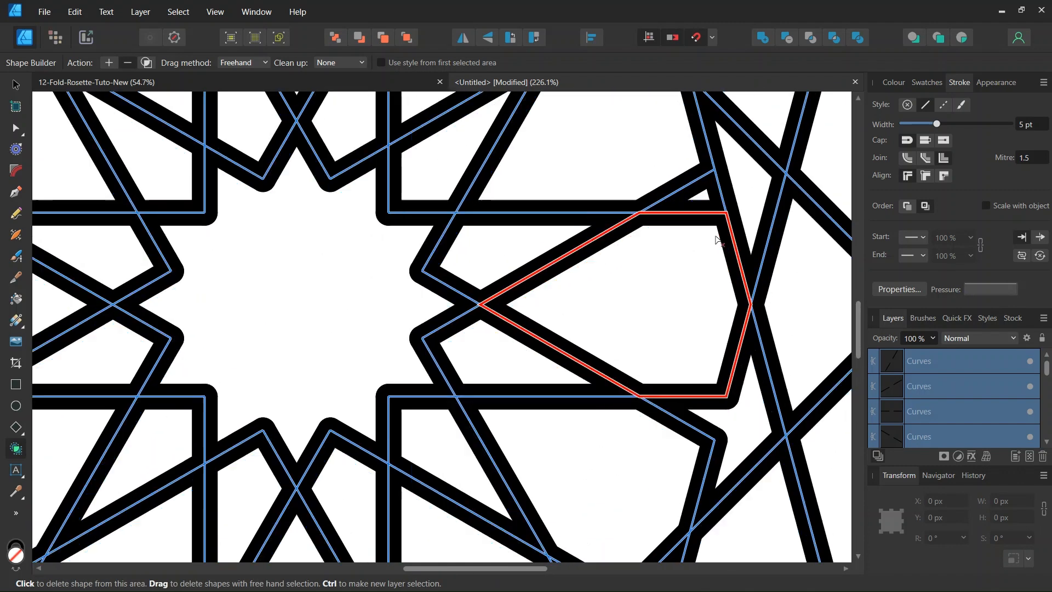
scroll(716, 241, "up", 1)
left_click(722, 256, "alt")
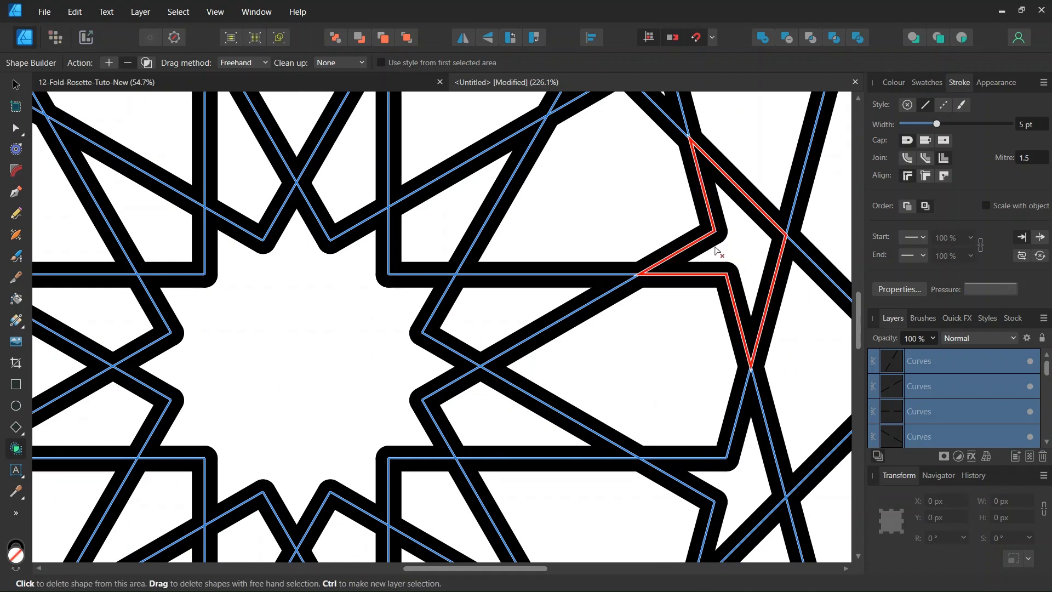
scroll(681, 234, "up", 4)
left_click(606, 221, "alt")
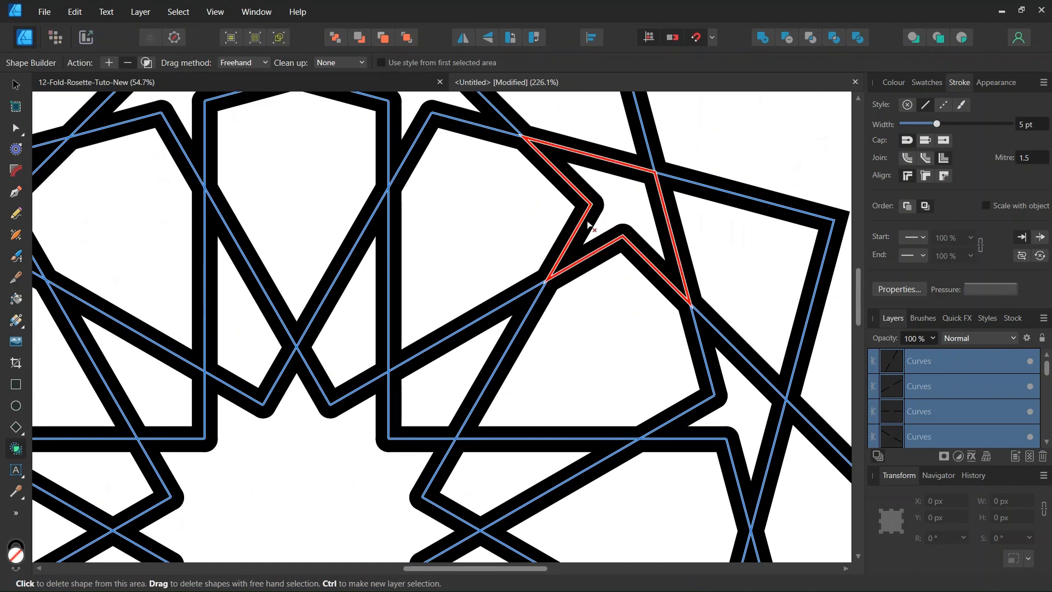
scroll(606, 222, "down", 5)
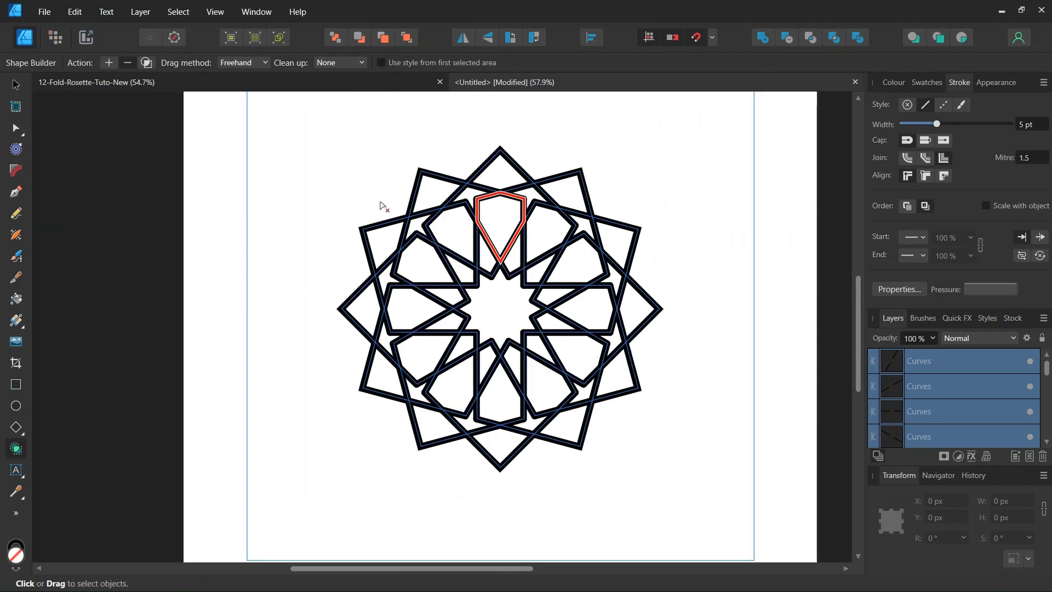
left_click(16, 85)
scroll(534, 277, "up", 1)
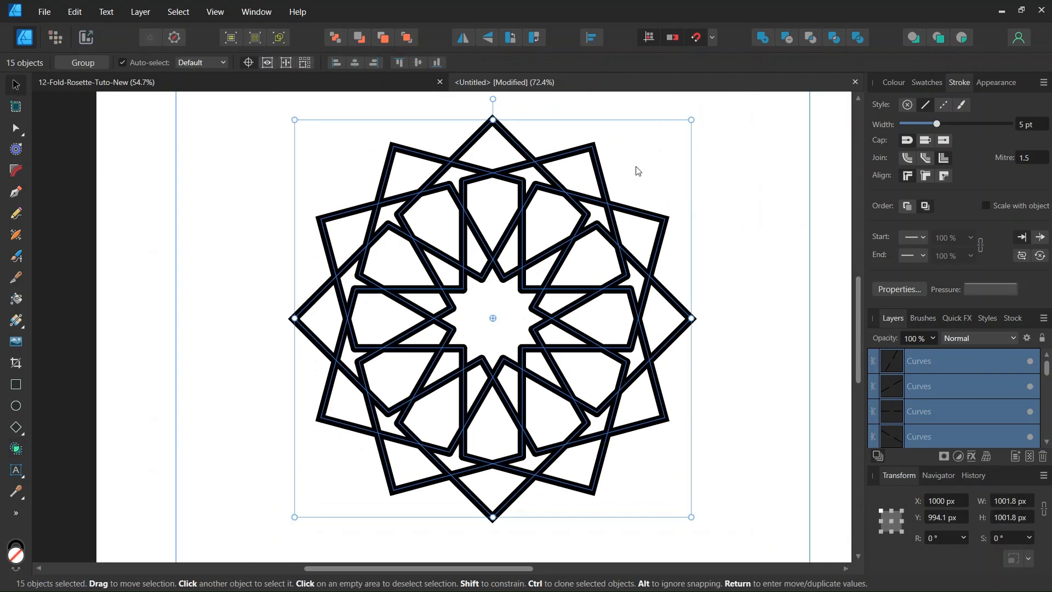